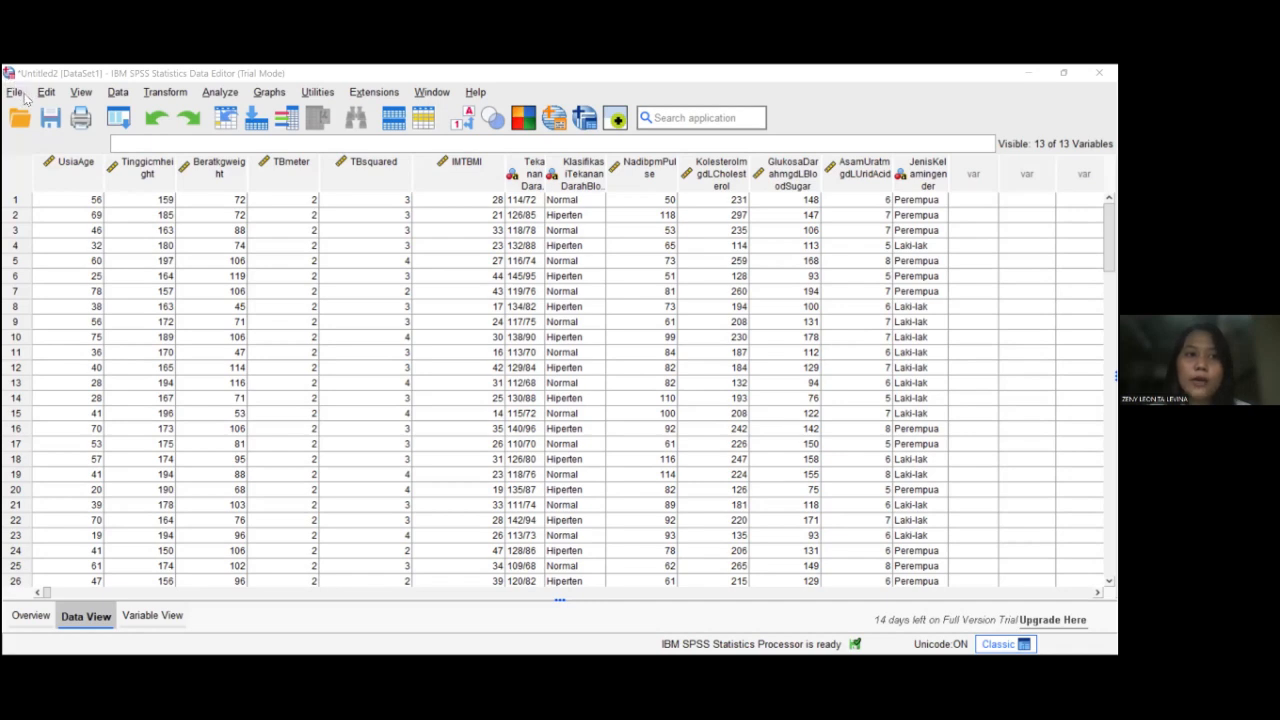
{"action": "left_click", "coordinate": [20, 93]}
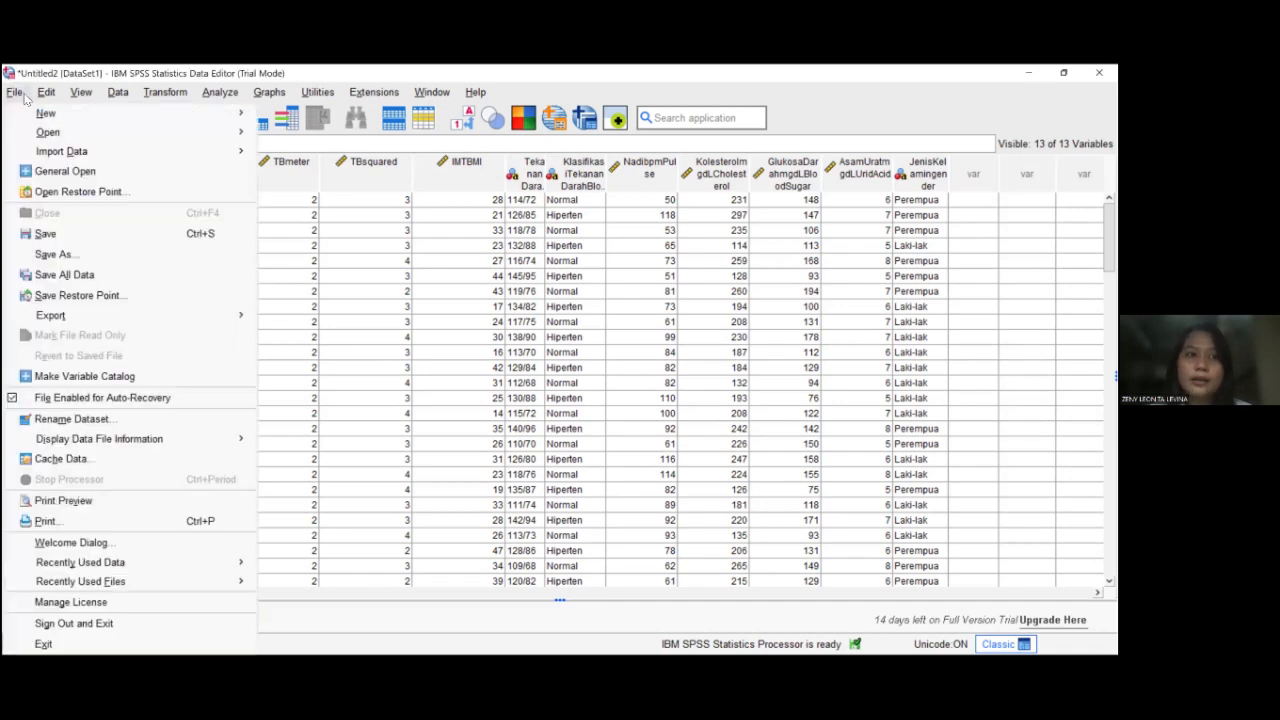
{"action": "mouse_move", "coordinate": [98, 140]}
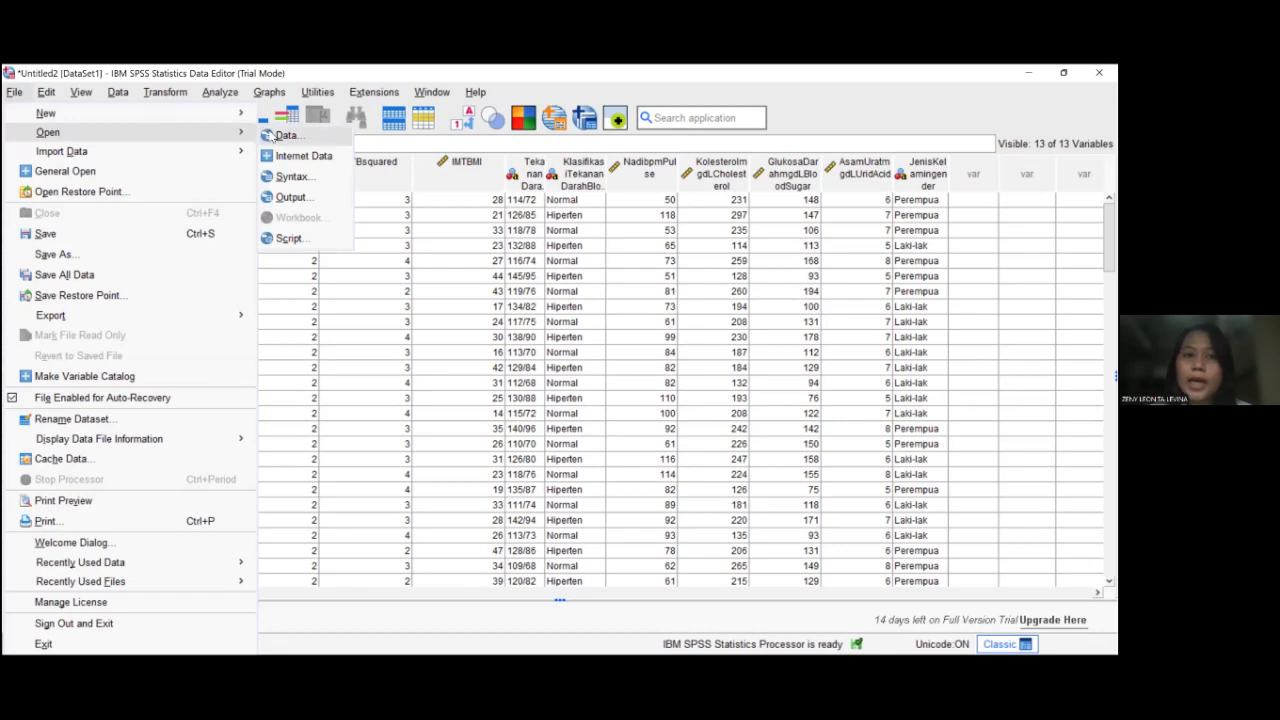
{"action": "left_click", "coordinate": [270, 136]}
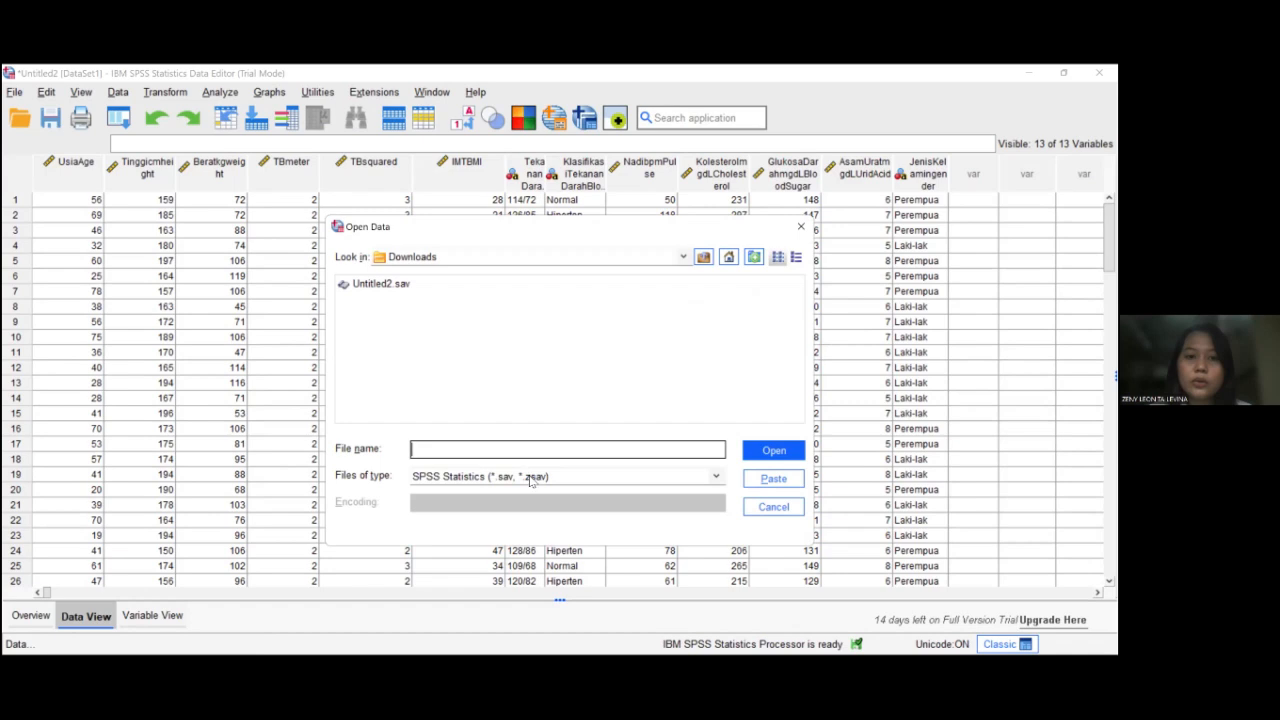
{"action": "left_click", "coordinate": [531, 479]}
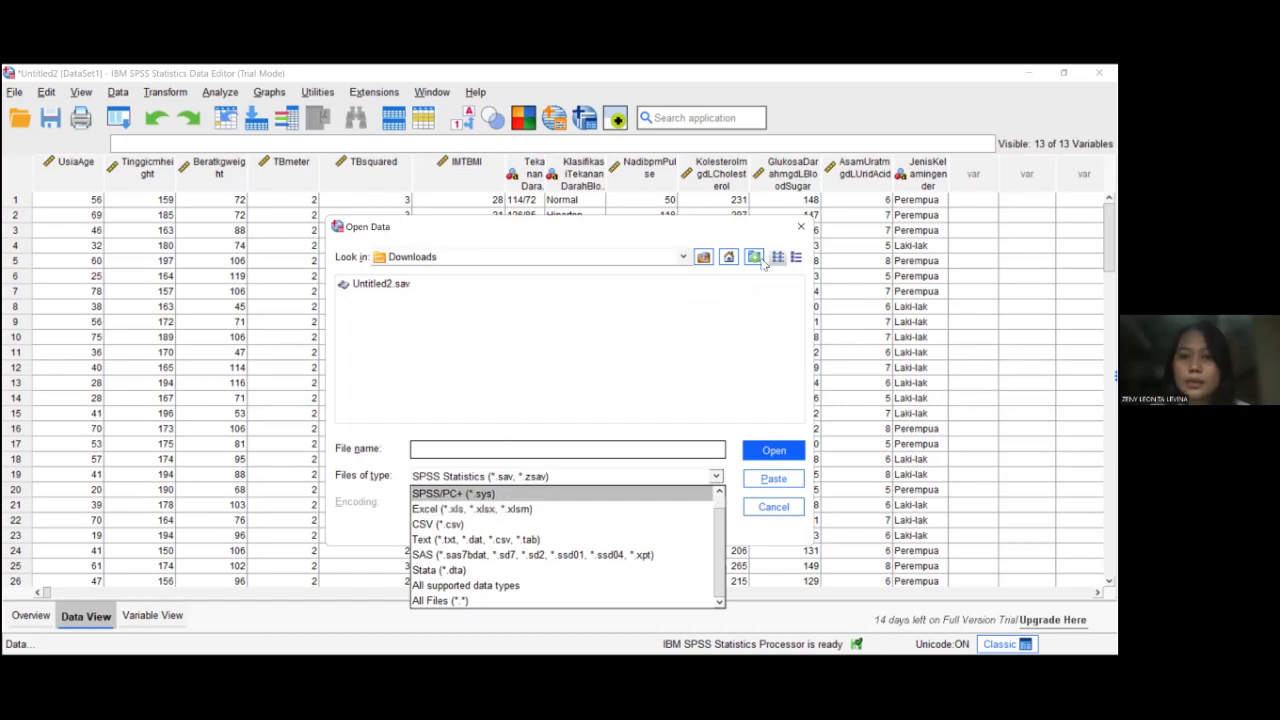
{"action": "left_click", "coordinate": [800, 228]}
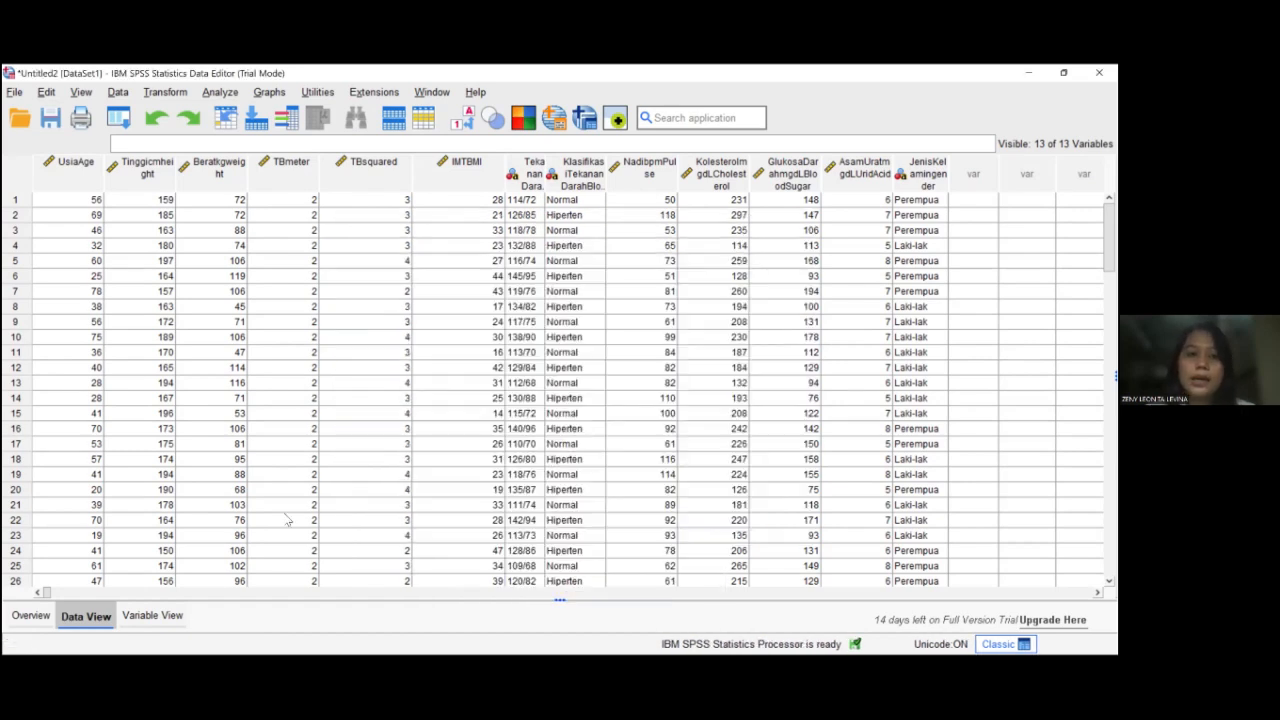
Step: Define a new numeric variable named Sistolik in row 14 of the variable list, with 0 decimals
{"action": "left_click", "coordinate": [150, 616]}
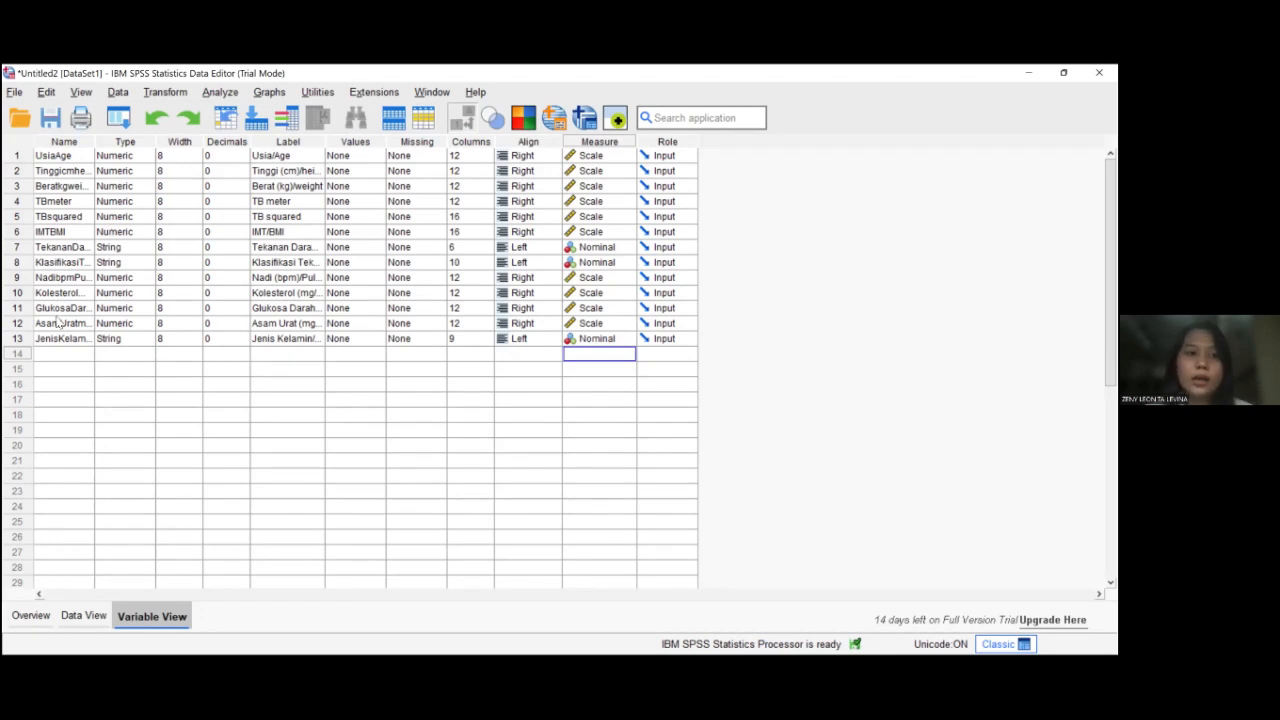
{"action": "left_click", "coordinate": [57, 355]}
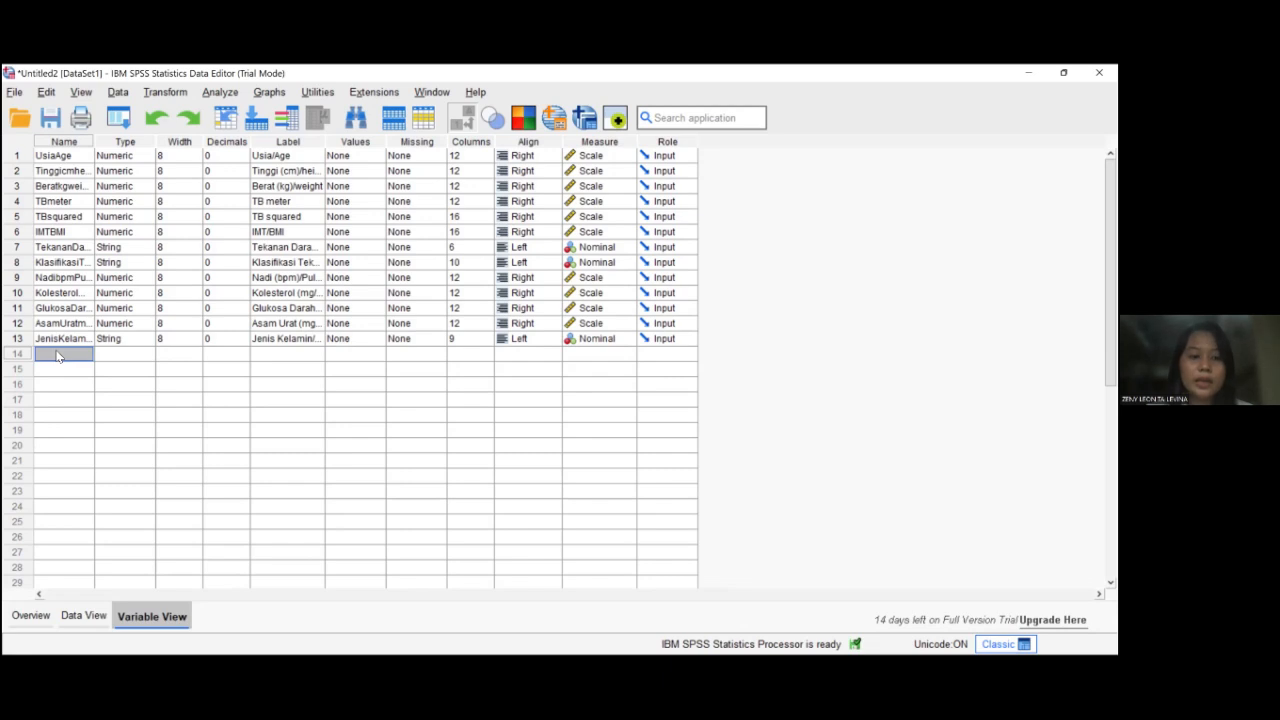
{"action": "left_click", "coordinate": [58, 355]}
{"action": "type", "text": "Sistolik"}
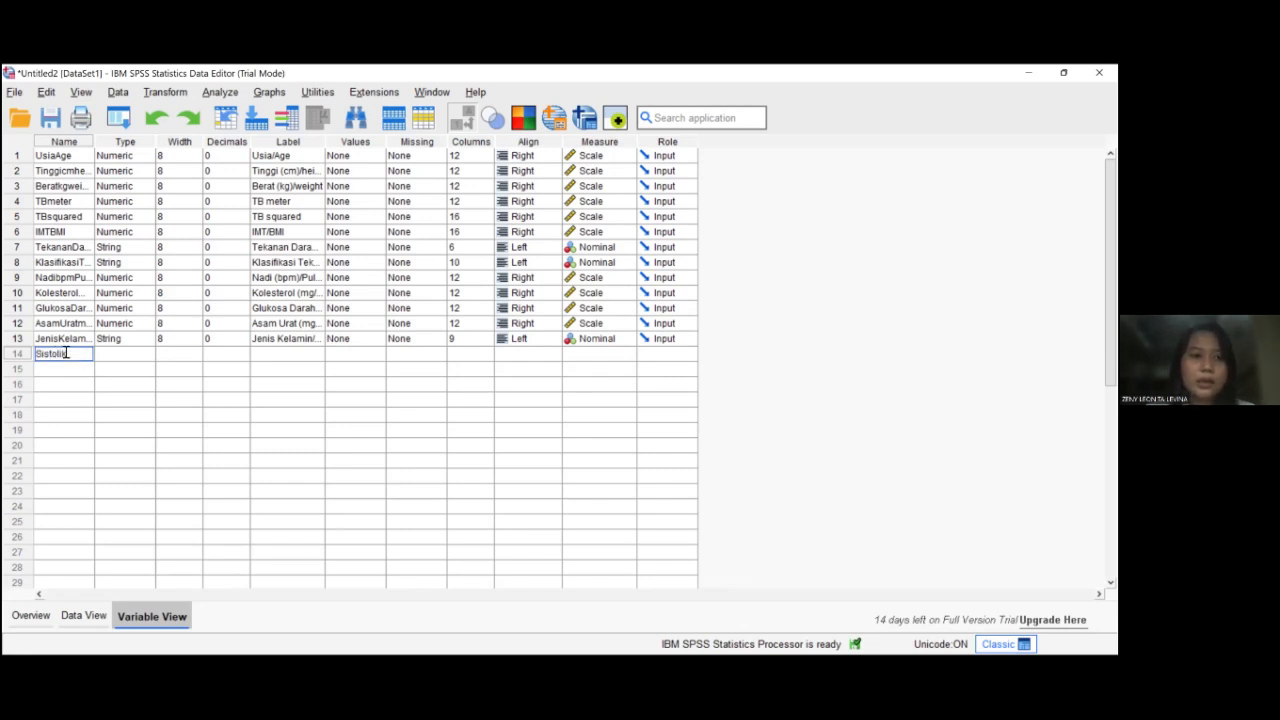
{"action": "left_click", "coordinate": [123, 356]}
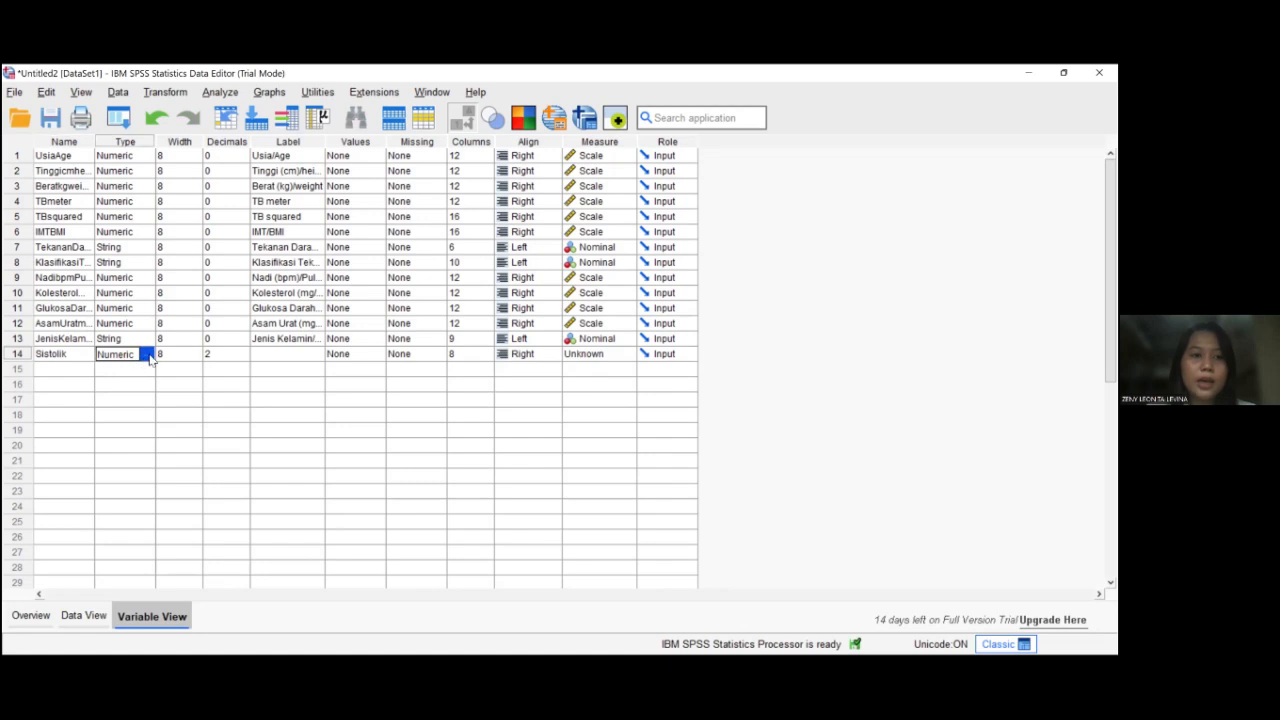
{"action": "left_click", "coordinate": [228, 354]}
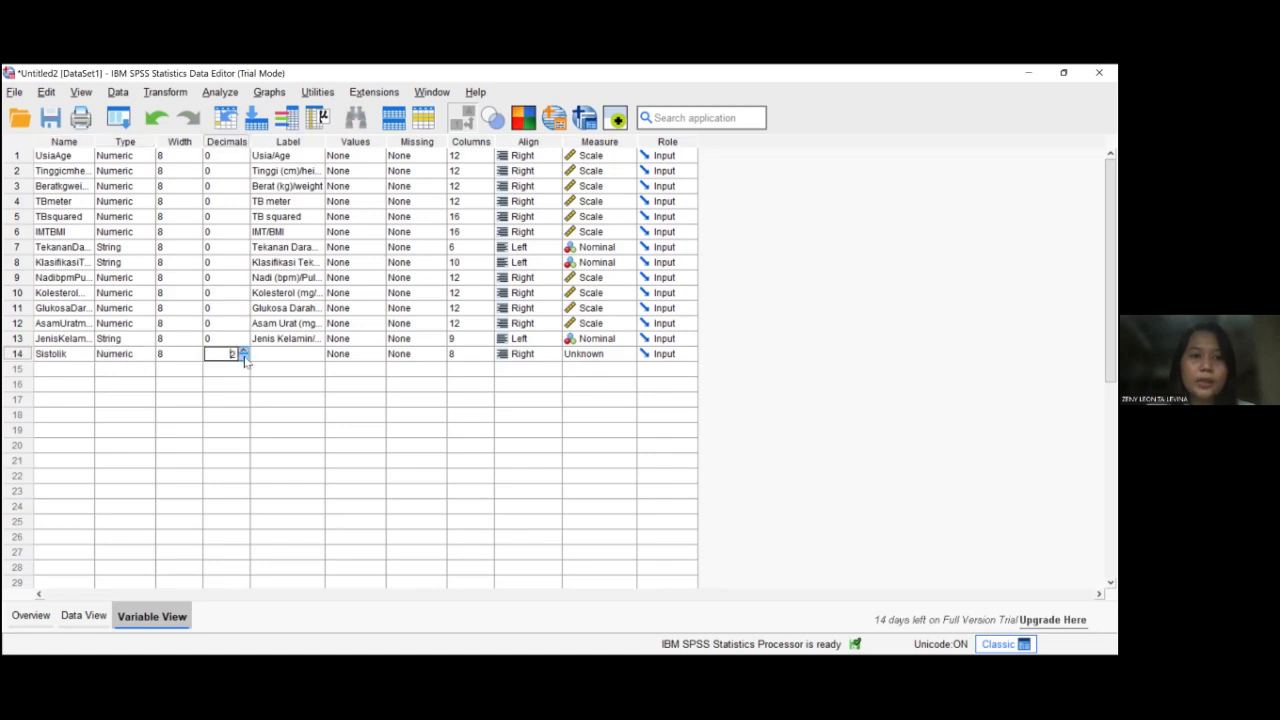
{"action": "left_click", "coordinate": [245, 358]}
Step: Label the Sistolik variable "Tekanan Sistolik" and set its measurement level to Scale
{"action": "left_click", "coordinate": [297, 353]}
{"action": "type", "text": "Te"}
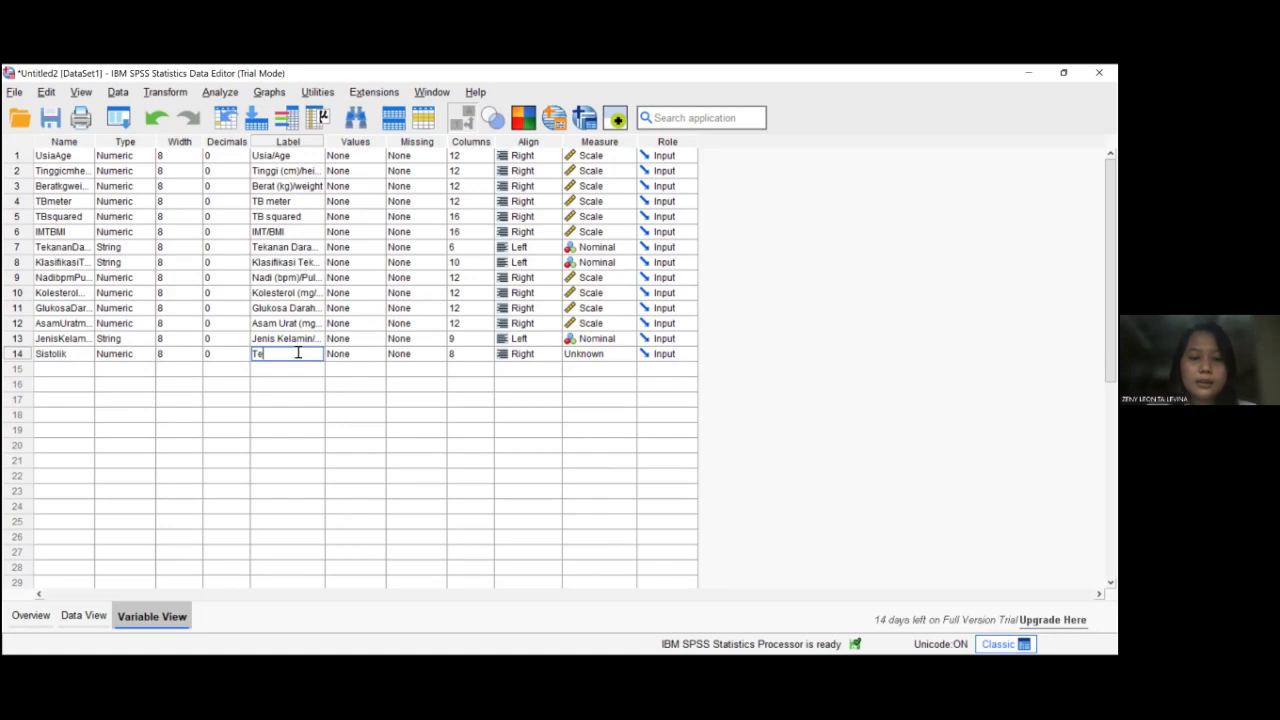
{"action": "type", "text": "kanan Sistolik"}
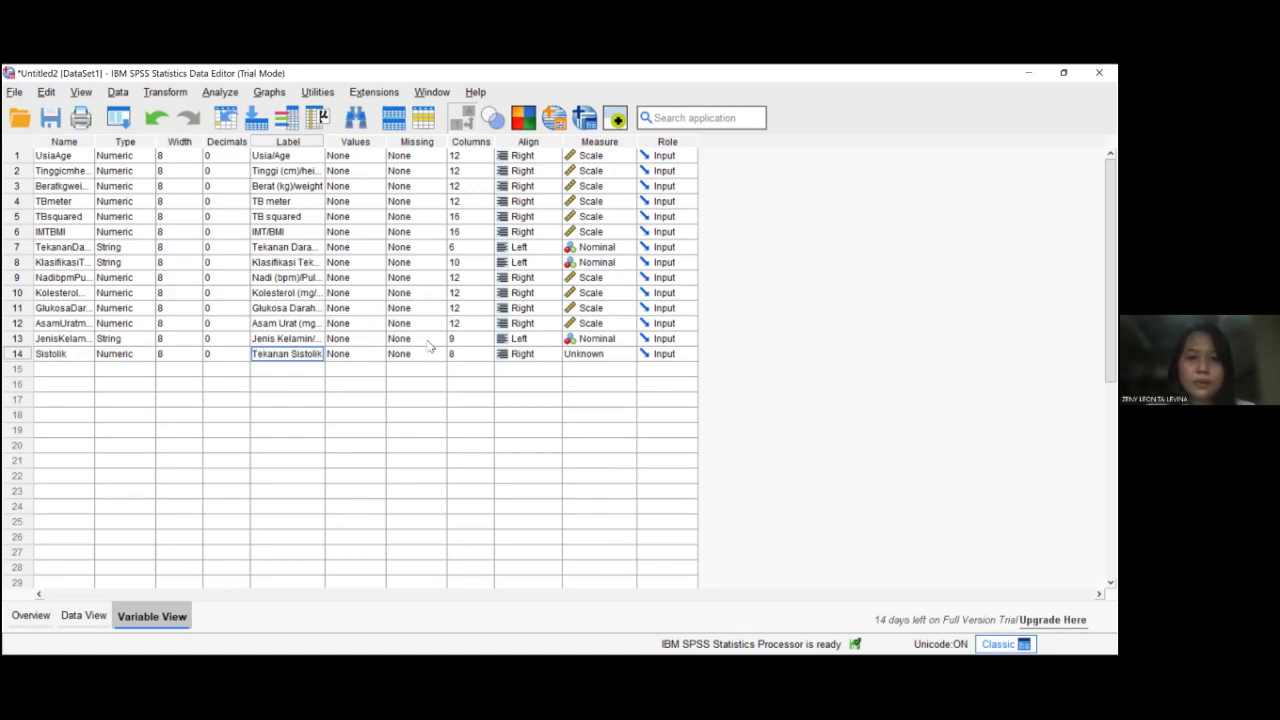
{"action": "left_click", "coordinate": [604, 357]}
{"action": "left_click", "coordinate": [600, 366]}
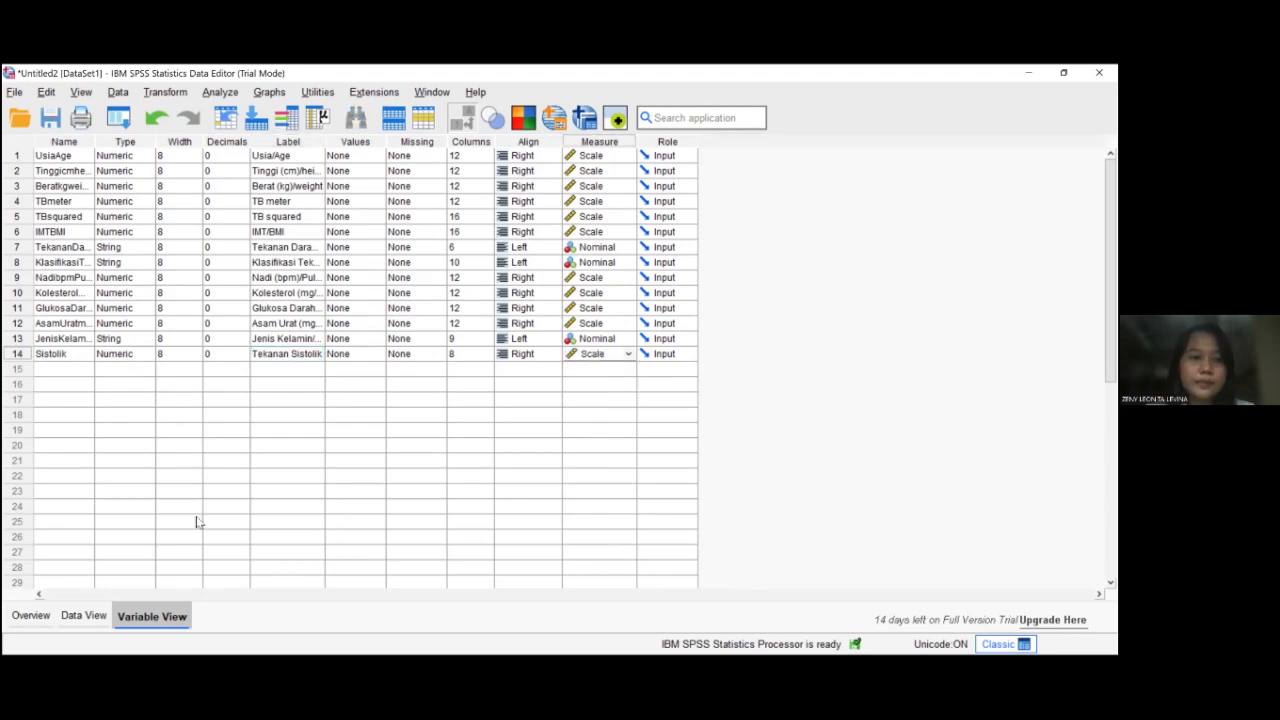
Step: Paste the copied systolic values into the Sistolik column from the first case and check the filled rows
{"action": "left_click", "coordinate": [86, 617]}
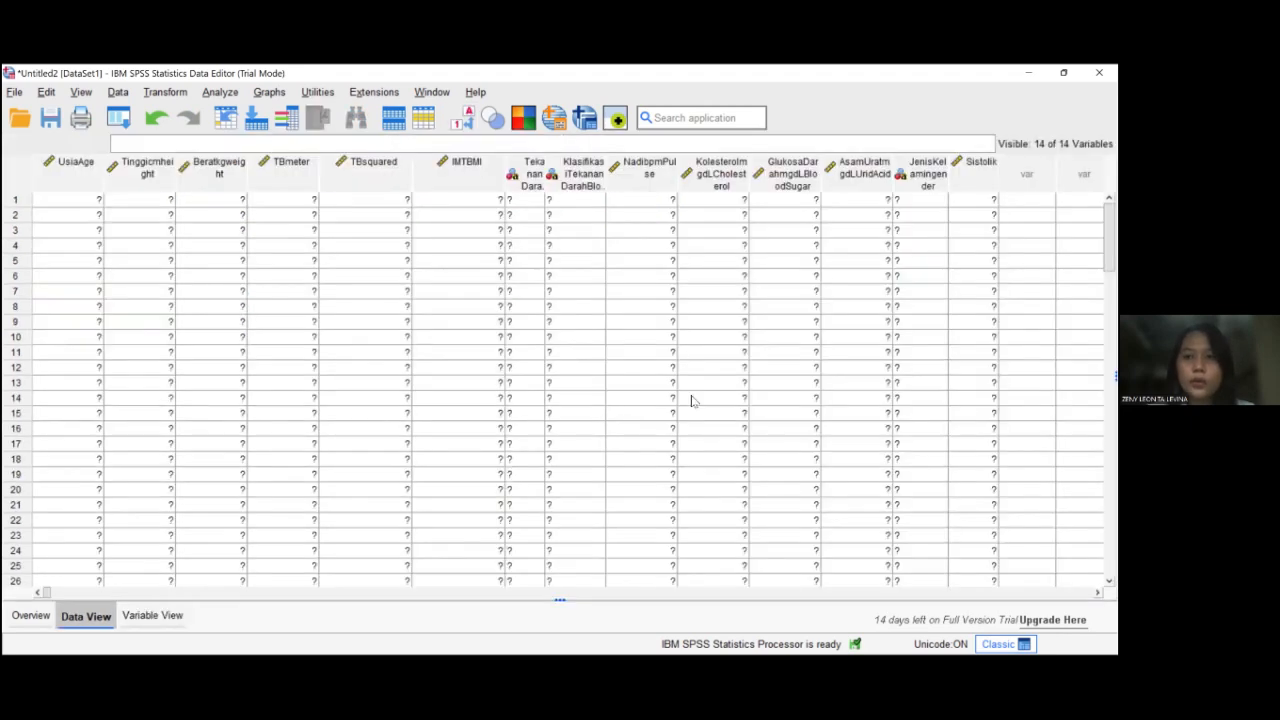
{"action": "left_click", "coordinate": [744, 199]}
{"action": "key", "text": "ctrl+v"}
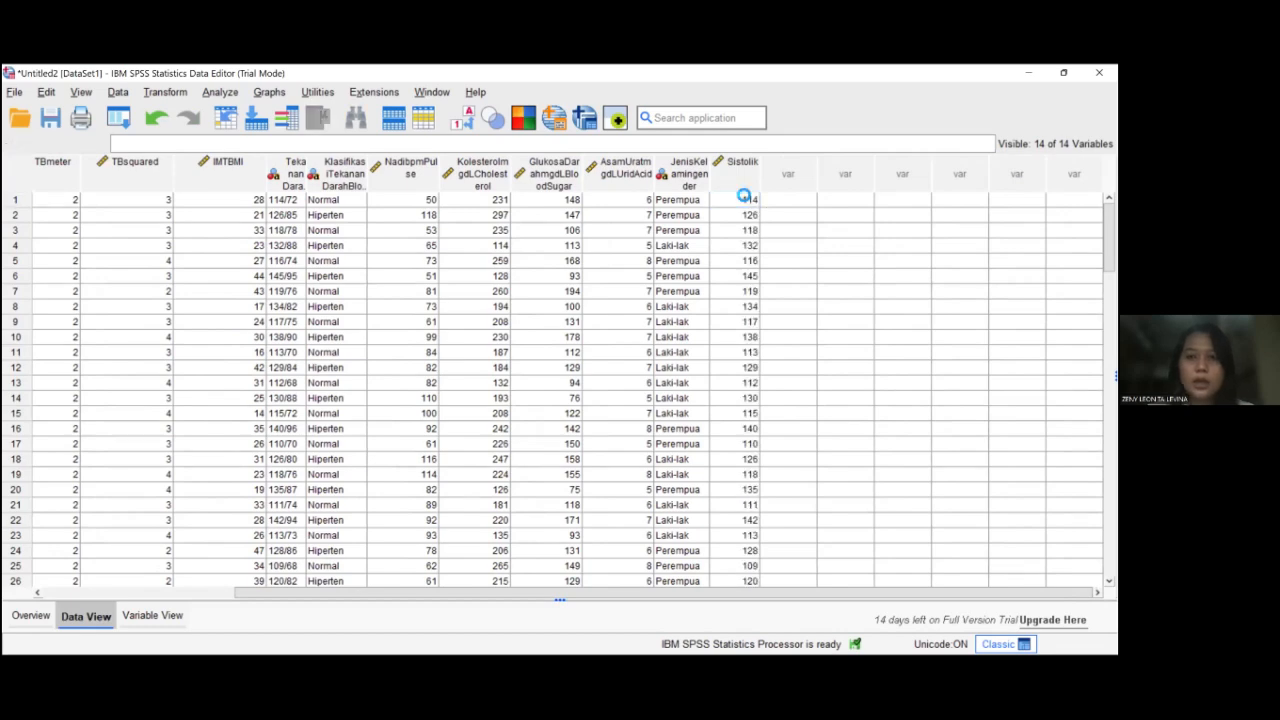
{"action": "scroll", "coordinate": [744, 198], "scroll_direction": "down", "scroll_amount": 20}
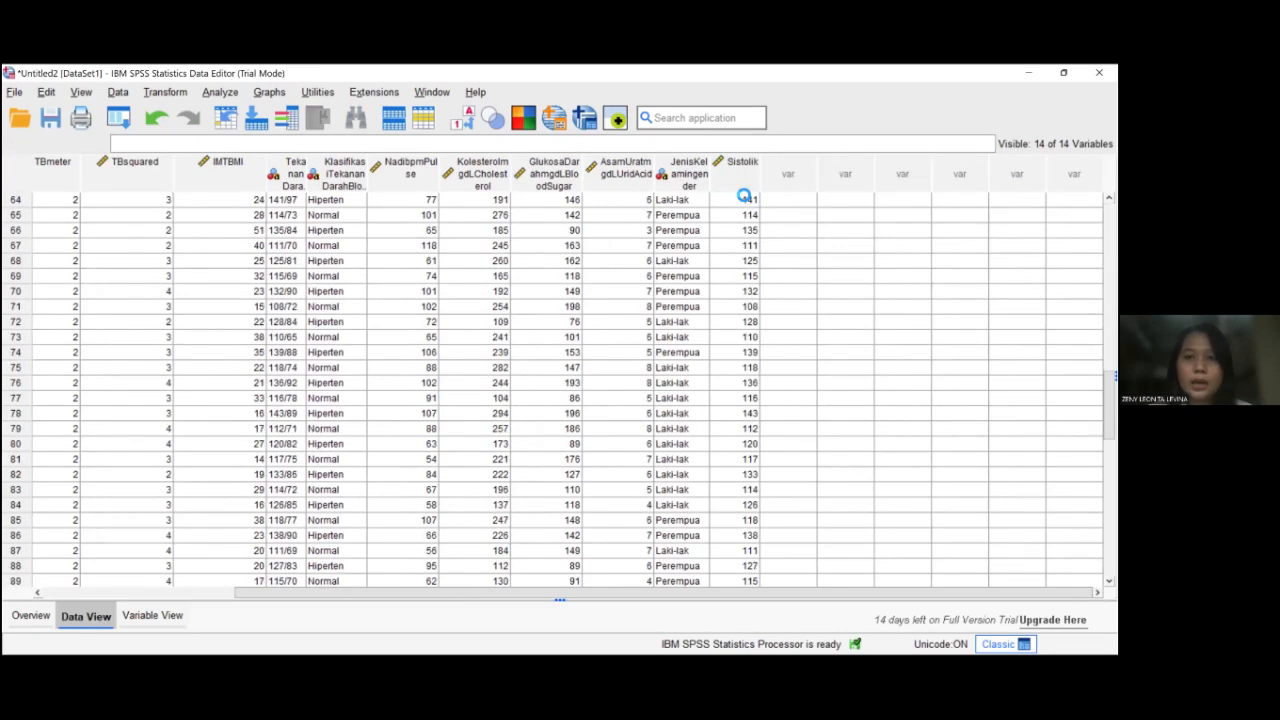
{"action": "scroll", "coordinate": [744, 198], "scroll_direction": "up", "scroll_amount": 20}
Step: Define a new numeric variable named Diatolik in row 15 of the variable list, with 0 decimals
{"action": "left_click", "coordinate": [142, 617]}
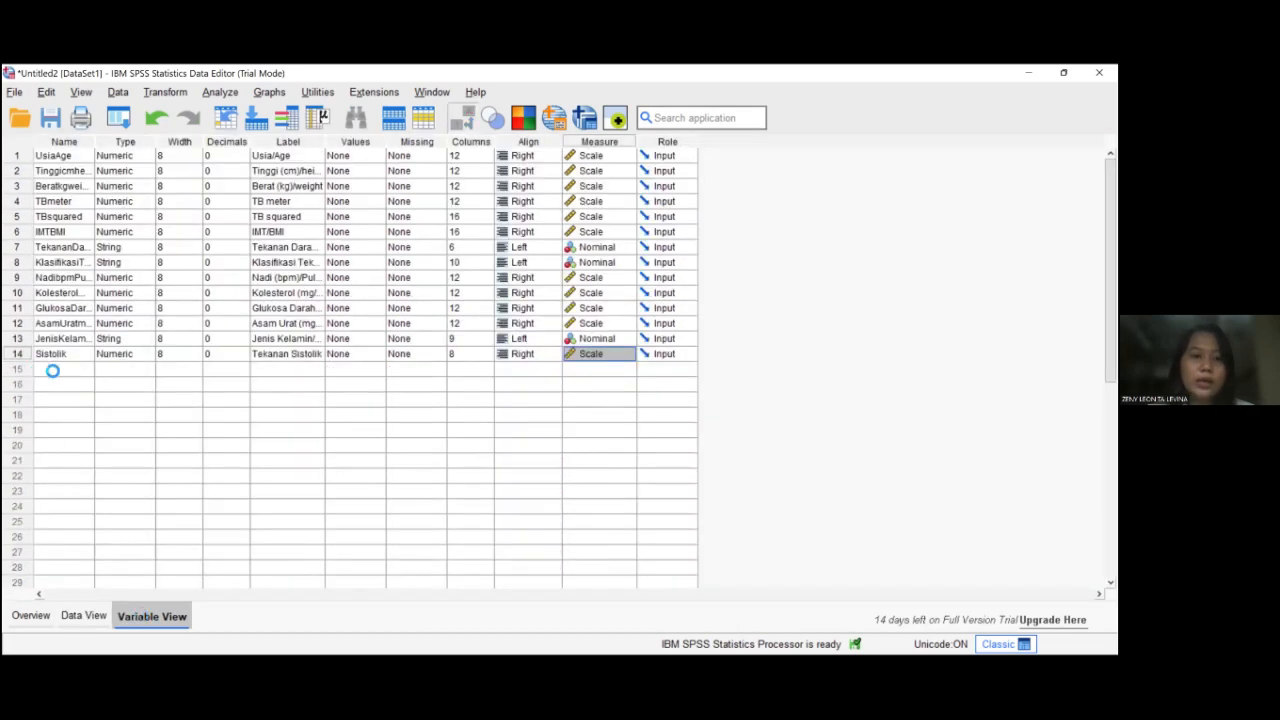
{"action": "left_click", "coordinate": [53, 370]}
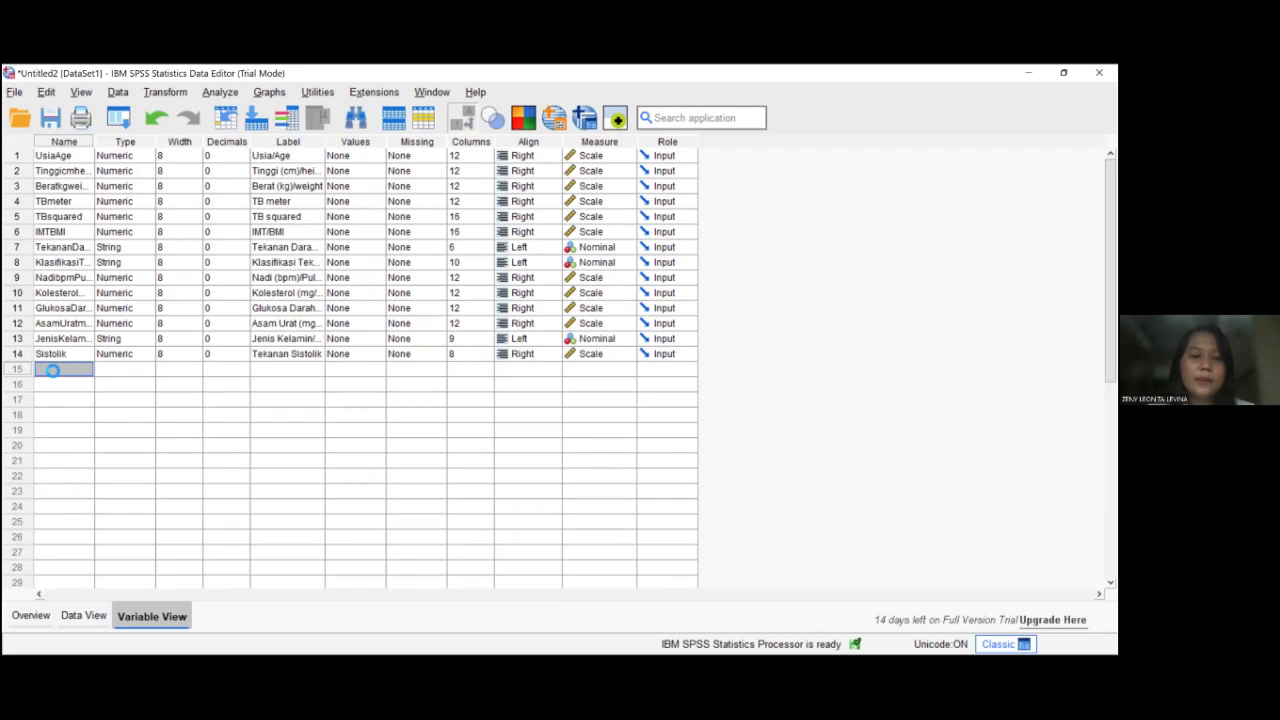
{"action": "left_click", "coordinate": [53, 370]}
{"action": "type", "text": "Diatolik"}
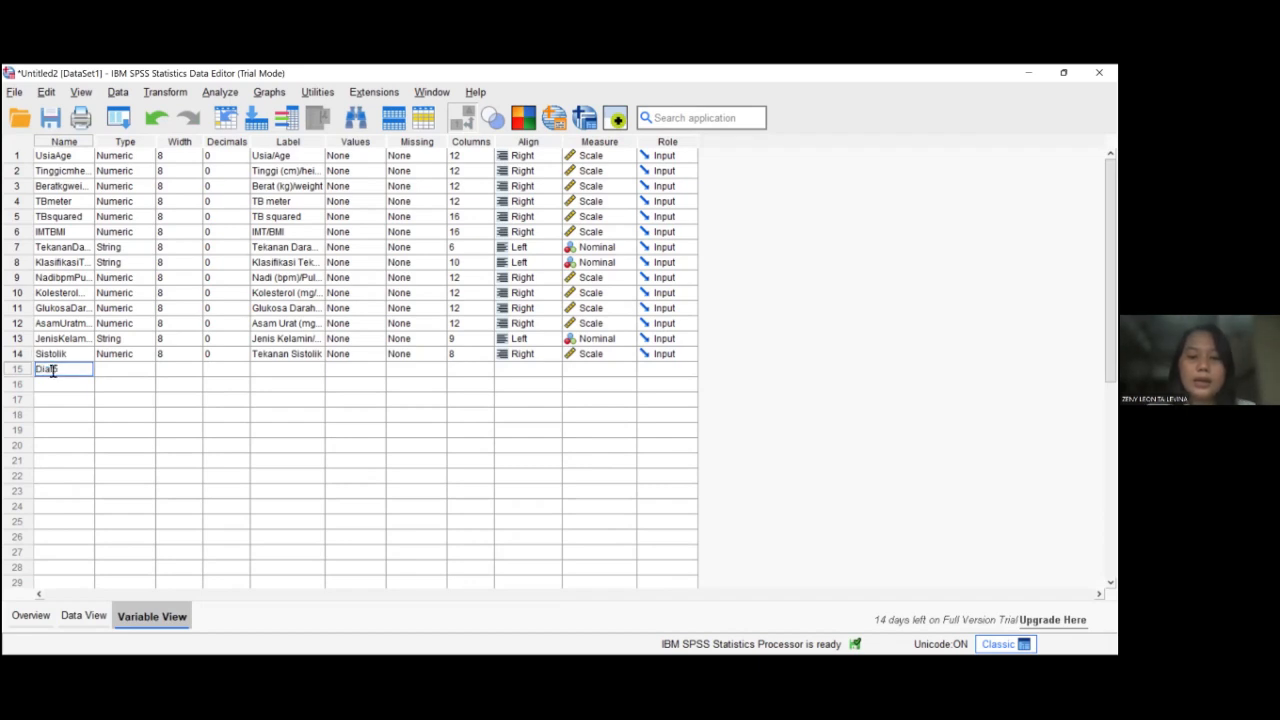
{"action": "left_click", "coordinate": [123, 374]}
{"action": "left_click", "coordinate": [218, 368]}
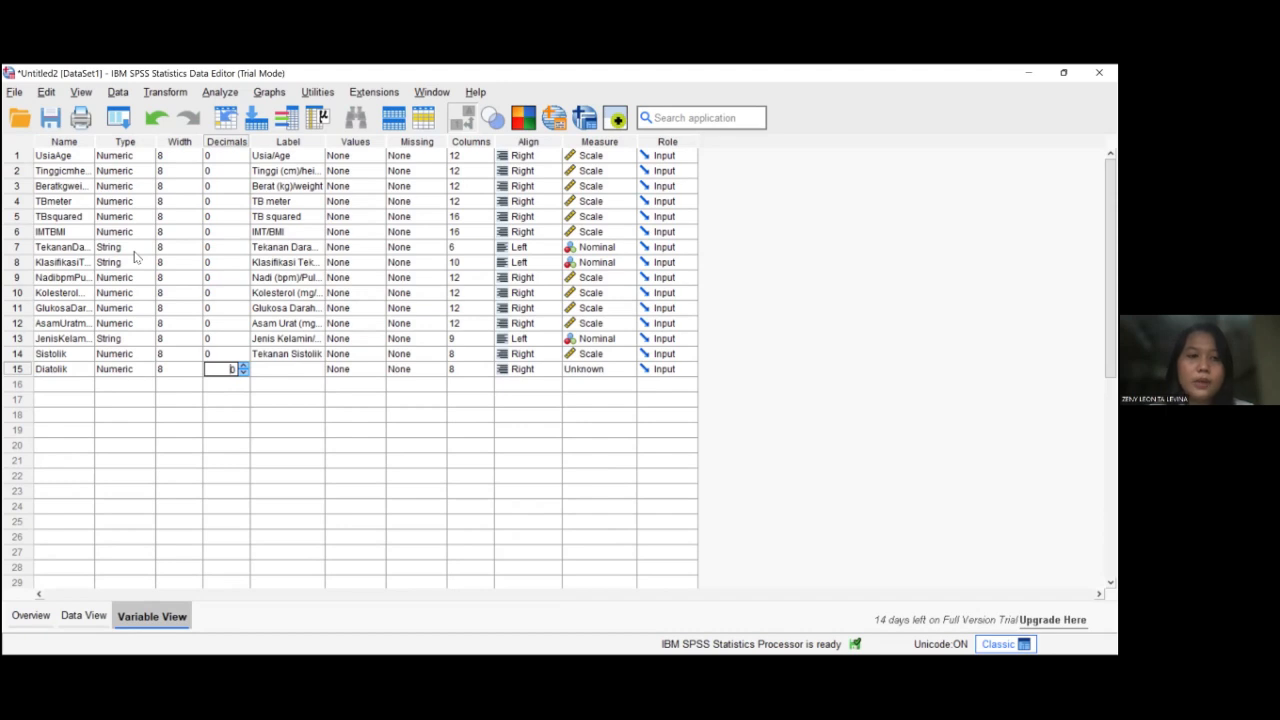
Step: Label the Diatolik variable "Tekanan Diastolik" and set its measurement level to Scale
{"action": "left_click", "coordinate": [281, 370]}
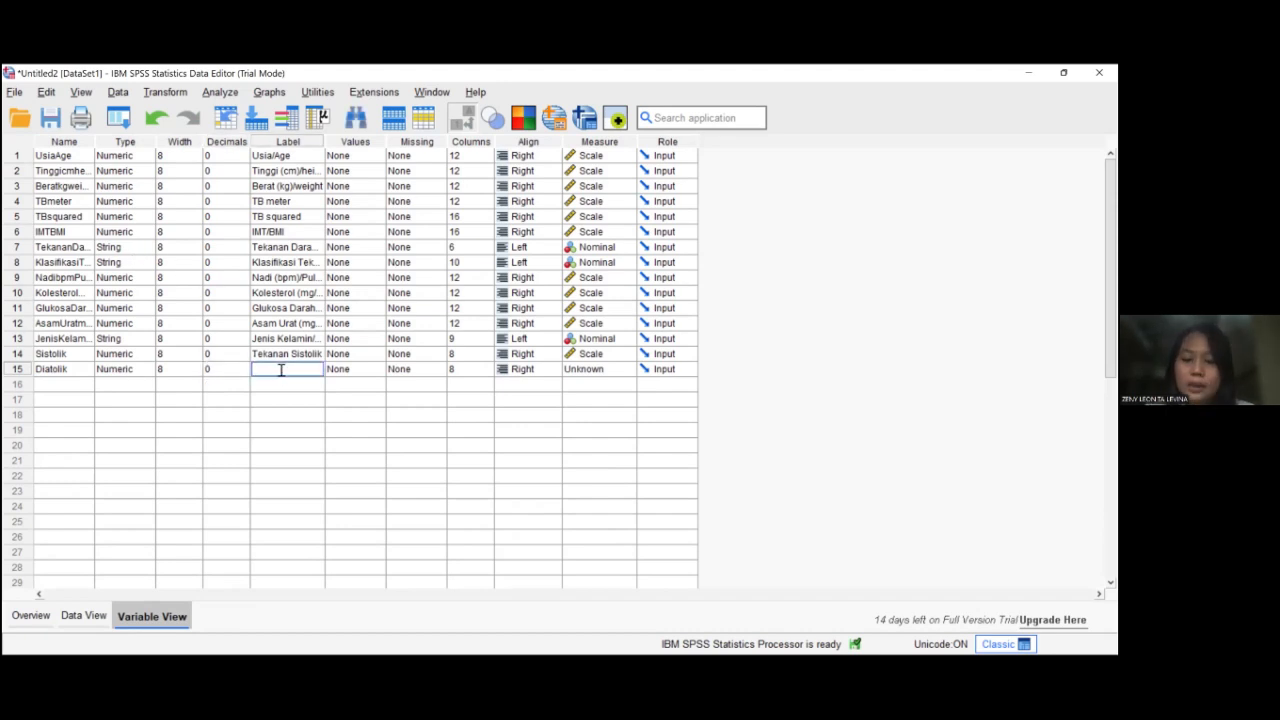
{"action": "type", "text": "Tekanan Dias"}
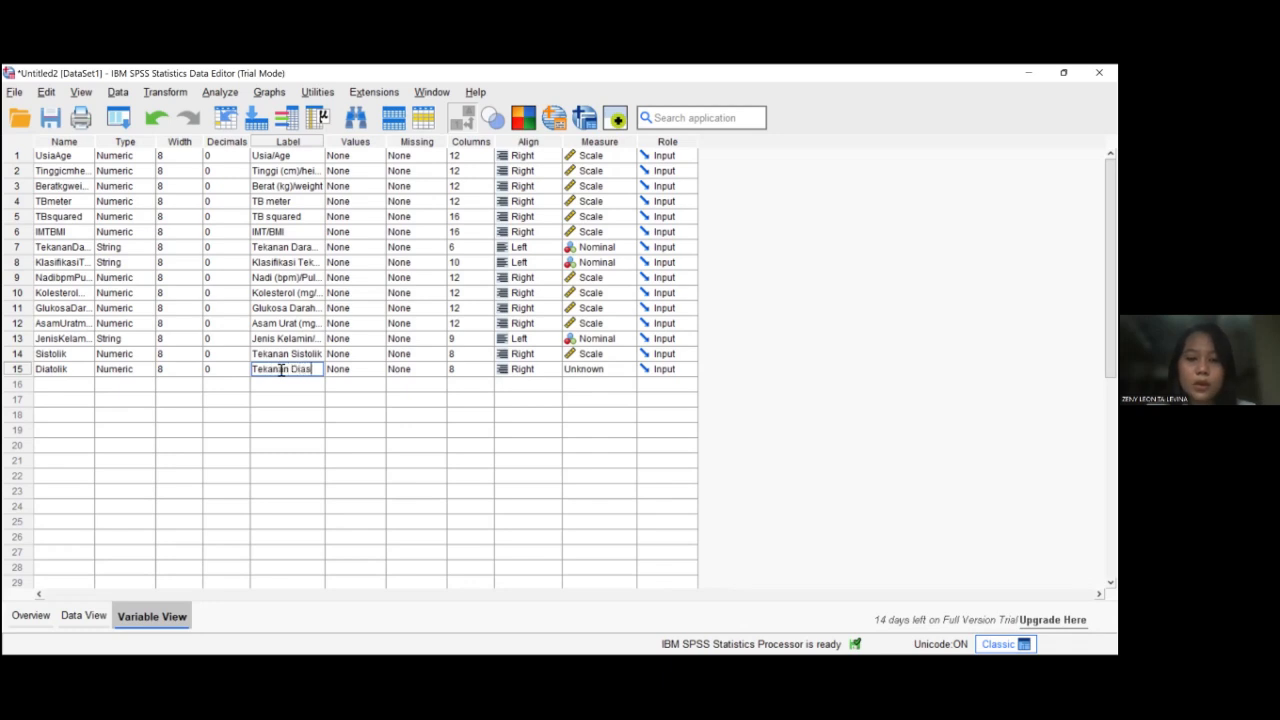
{"action": "type", "text": "tolik"}
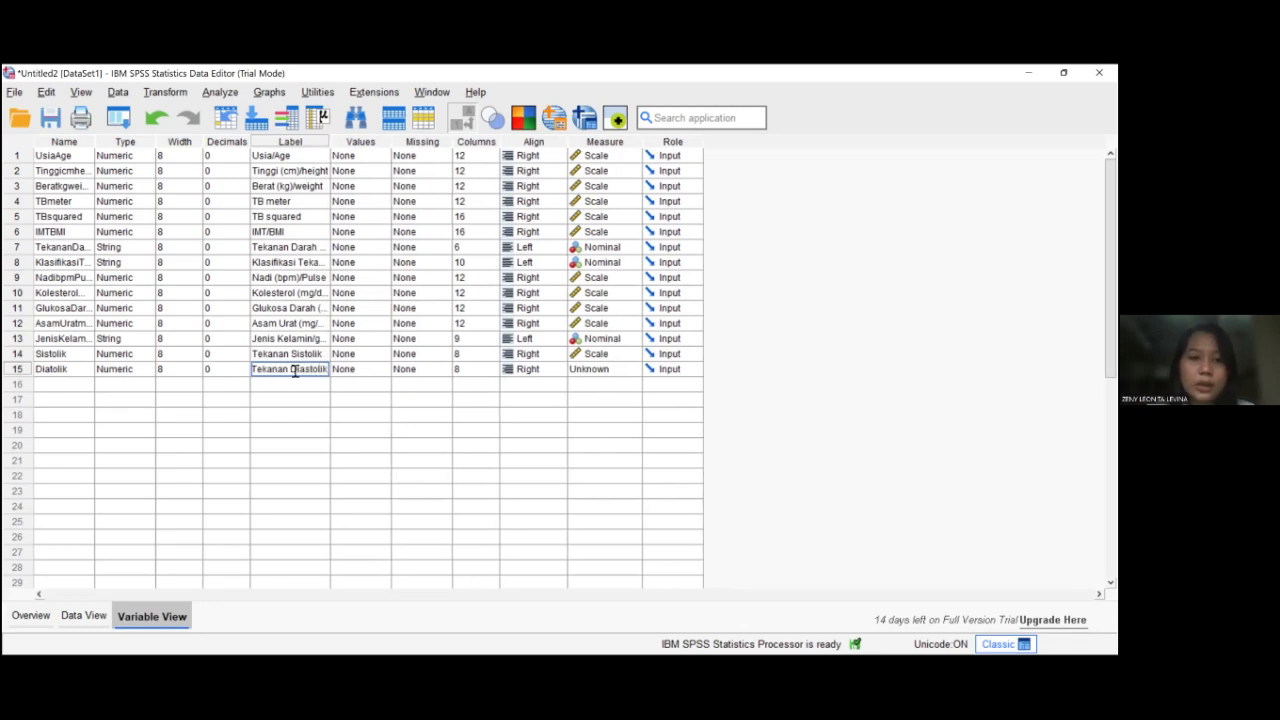
{"action": "left_click", "coordinate": [612, 372]}
{"action": "left_click", "coordinate": [613, 383]}
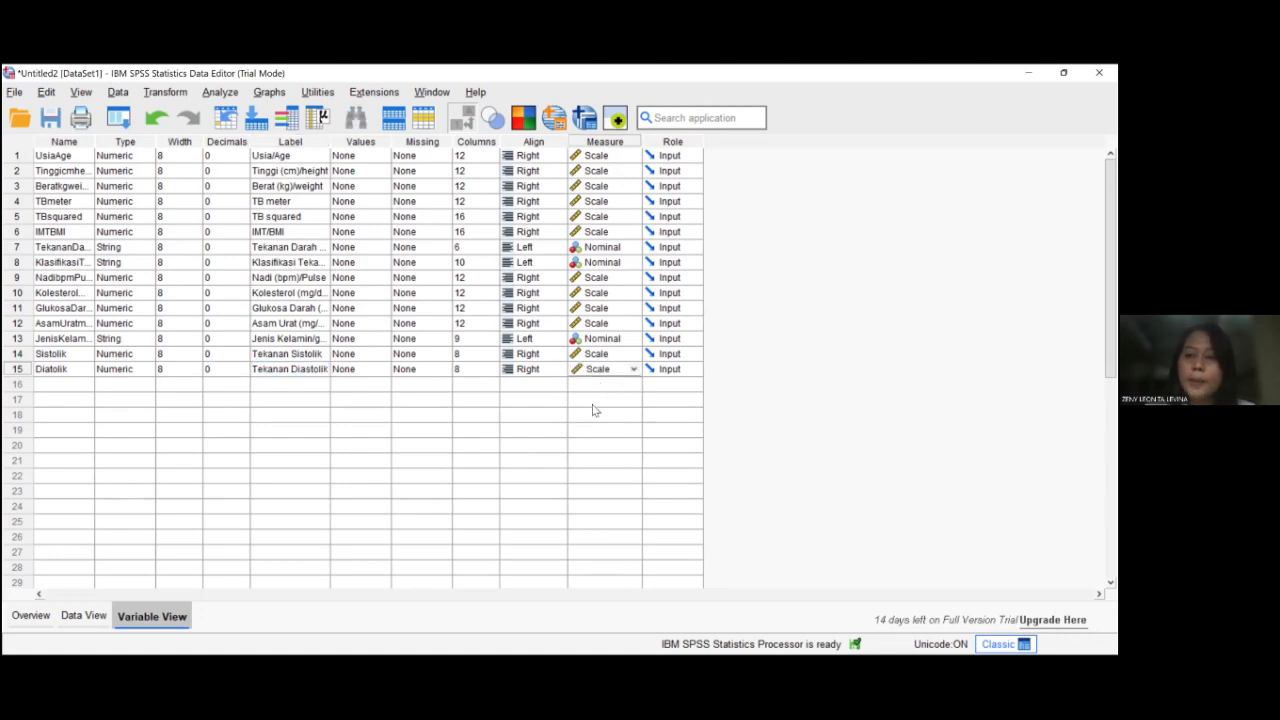
Step: Paste the copied diastolic values into the Diatolik column of the data, starting at the first case
{"action": "key", "text": "ctrl+t"}
{"action": "left_click", "coordinate": [790, 198]}
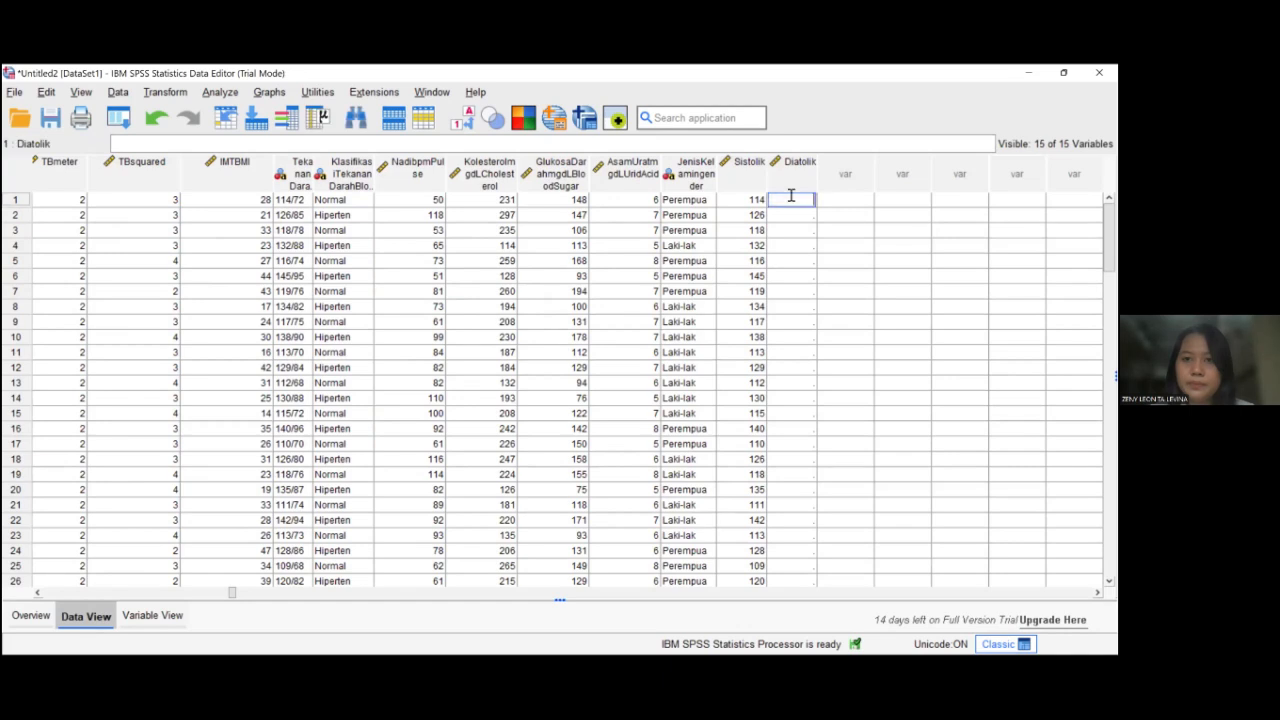
{"action": "key", "text": "ctrl+v"}
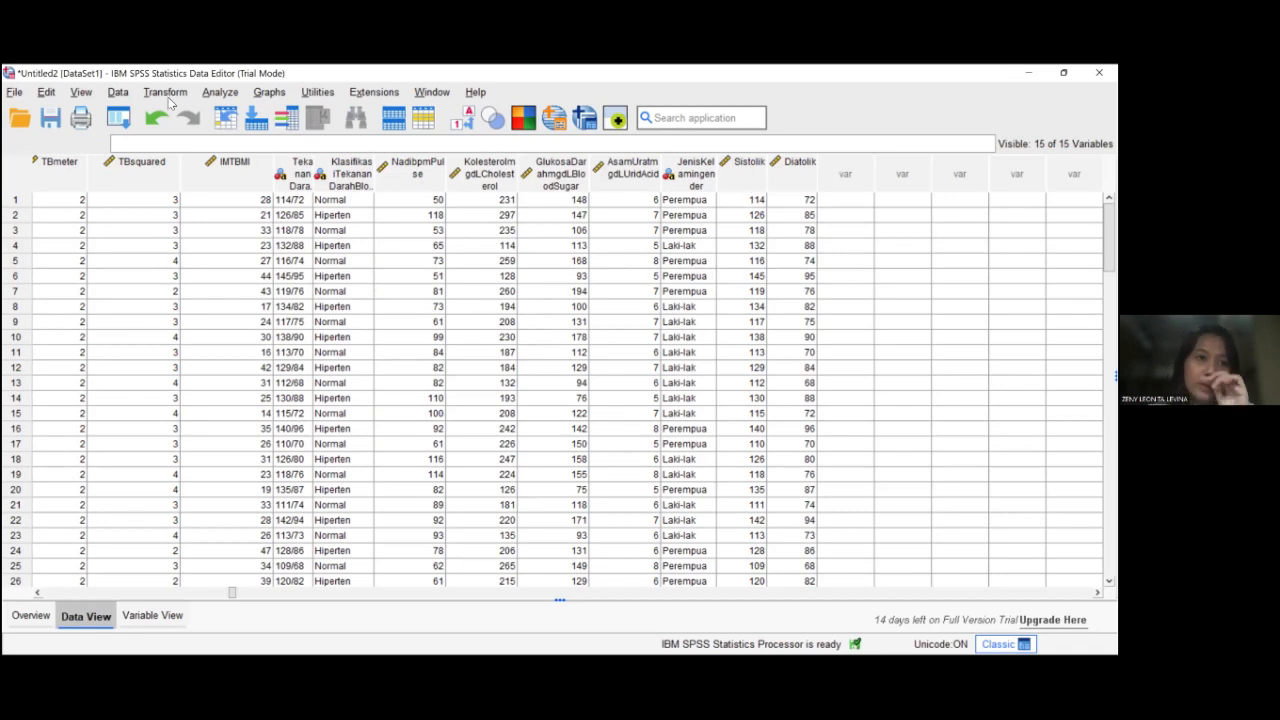
Step: Set up a recode into different variables from JenisKelamingender to an output variable named JK
{"action": "left_click", "coordinate": [167, 94]}
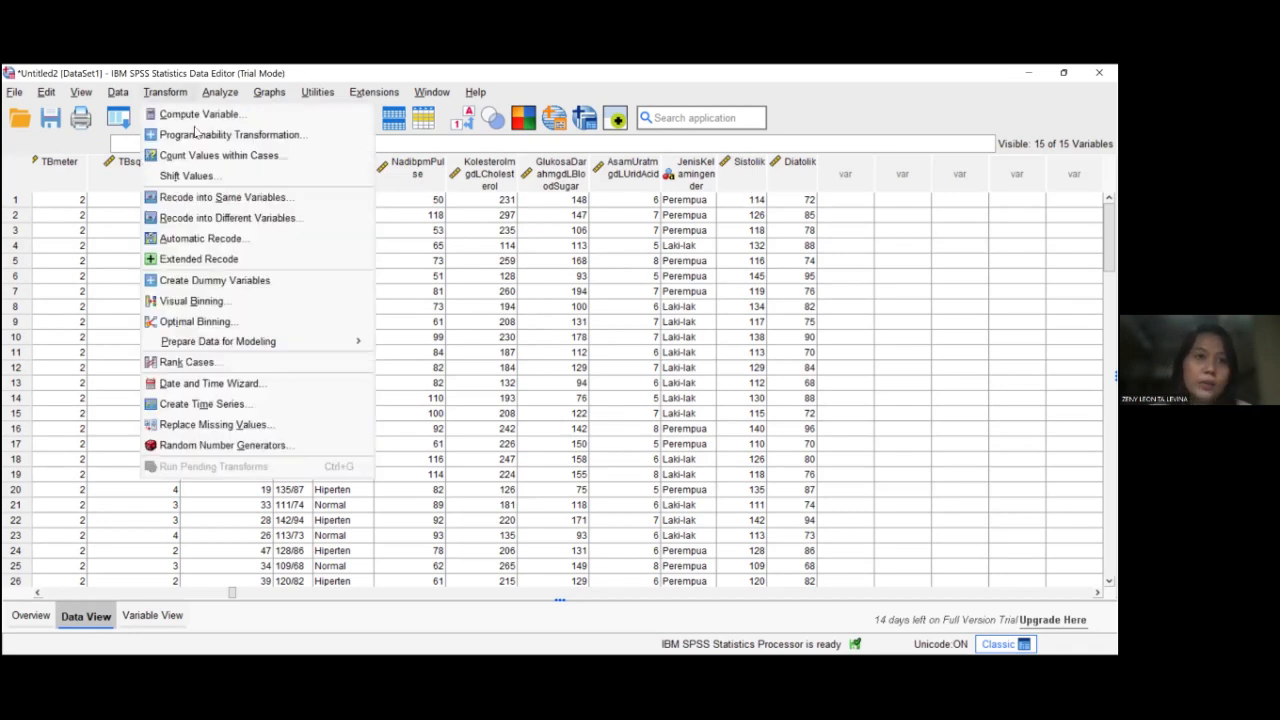
{"action": "left_click", "coordinate": [229, 218]}
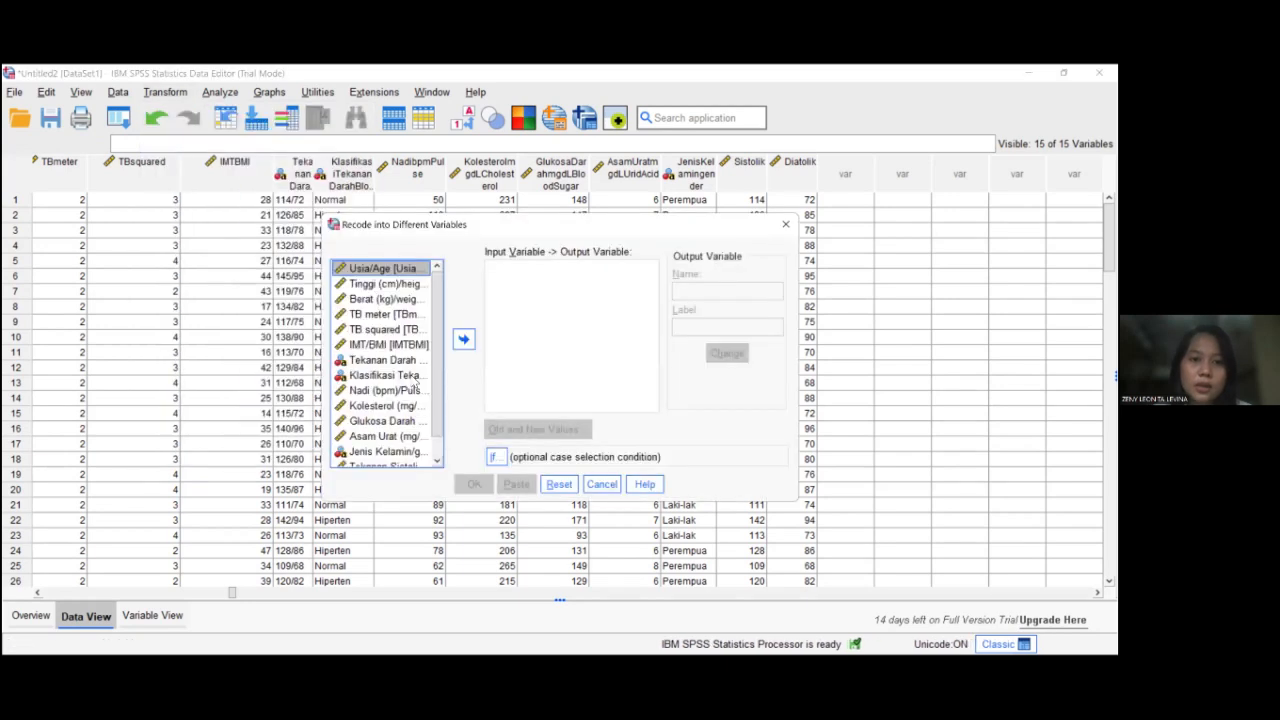
{"action": "left_click_drag", "start_coordinate": [400, 392], "coordinate": [401, 455]}
{"action": "left_click", "coordinate": [401, 452]}
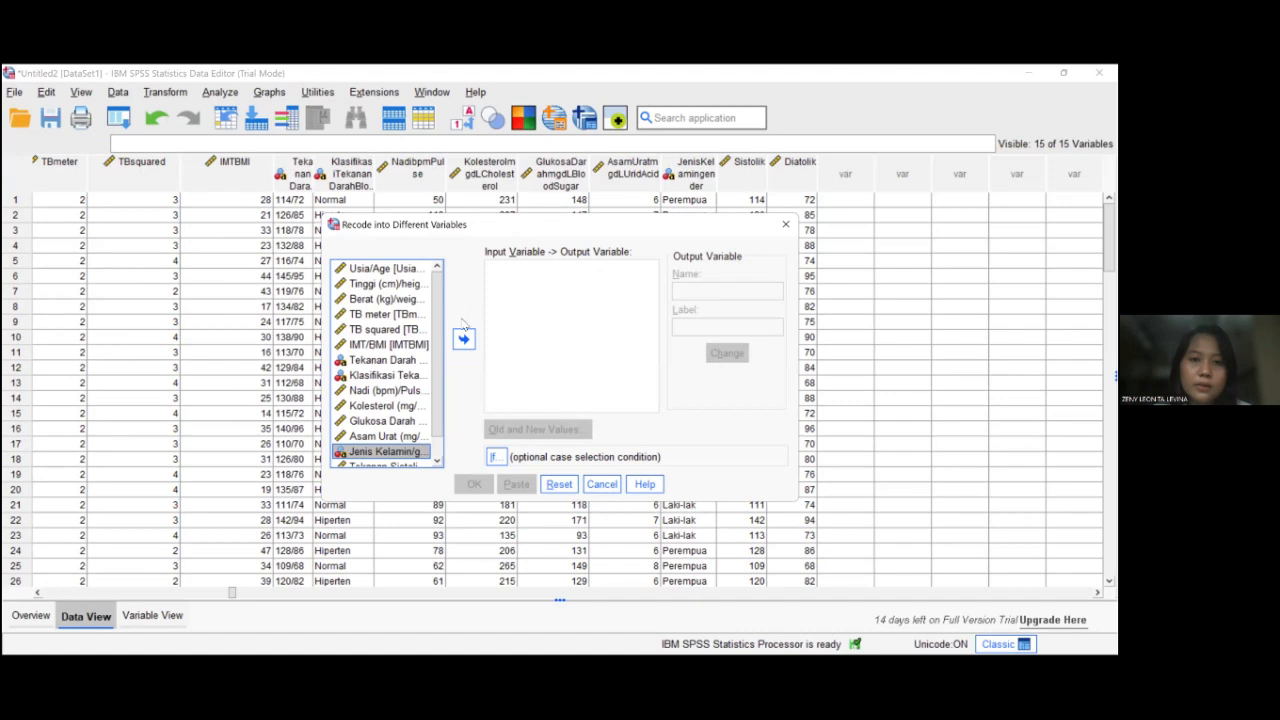
{"action": "left_click", "coordinate": [464, 340]}
{"action": "left_click", "coordinate": [704, 290]}
{"action": "type", "text": "JK"}
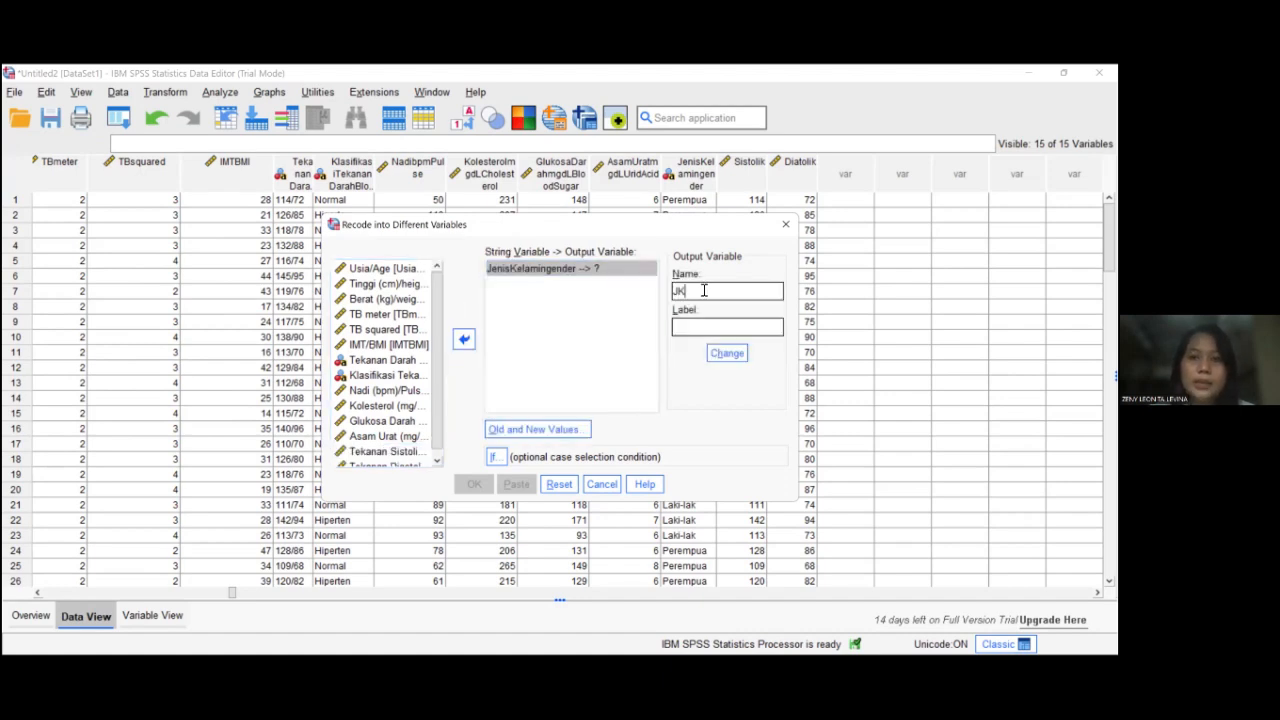
{"action": "left_click", "coordinate": [727, 353]}
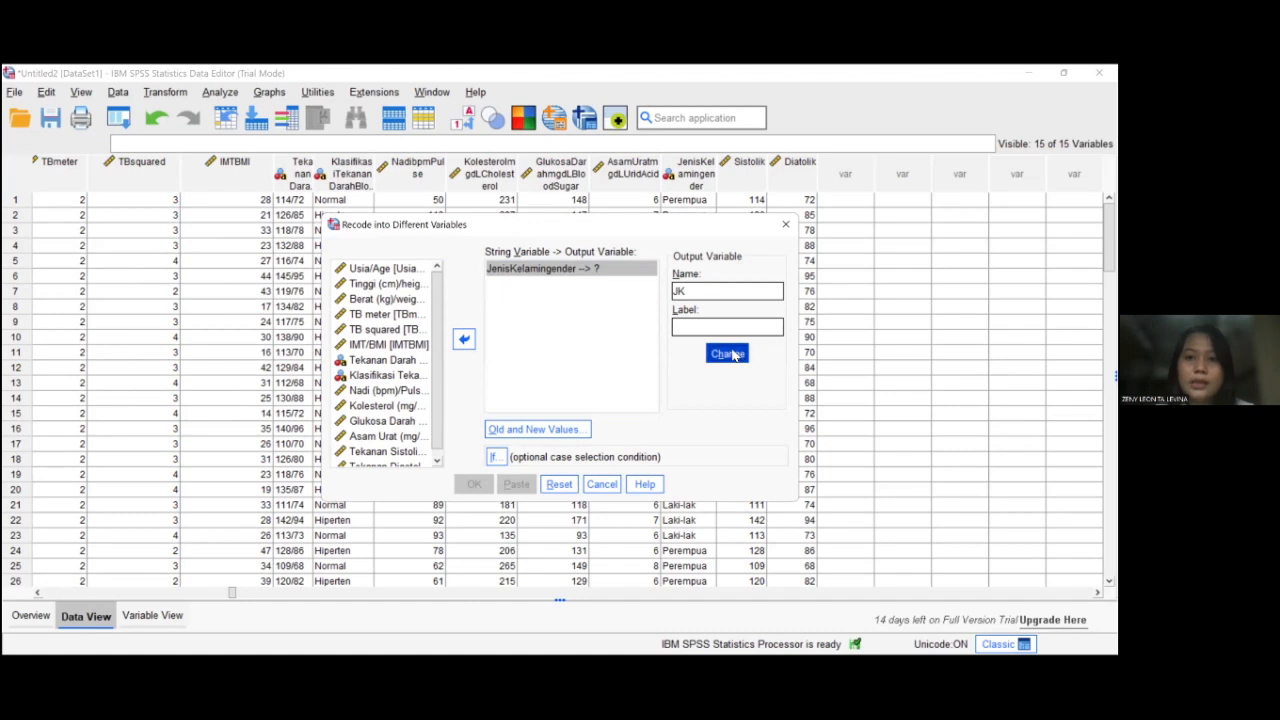
Step: Add a recode rule that converts the old value "Laki-lak" to the new value 1
{"action": "left_click", "coordinate": [567, 430]}
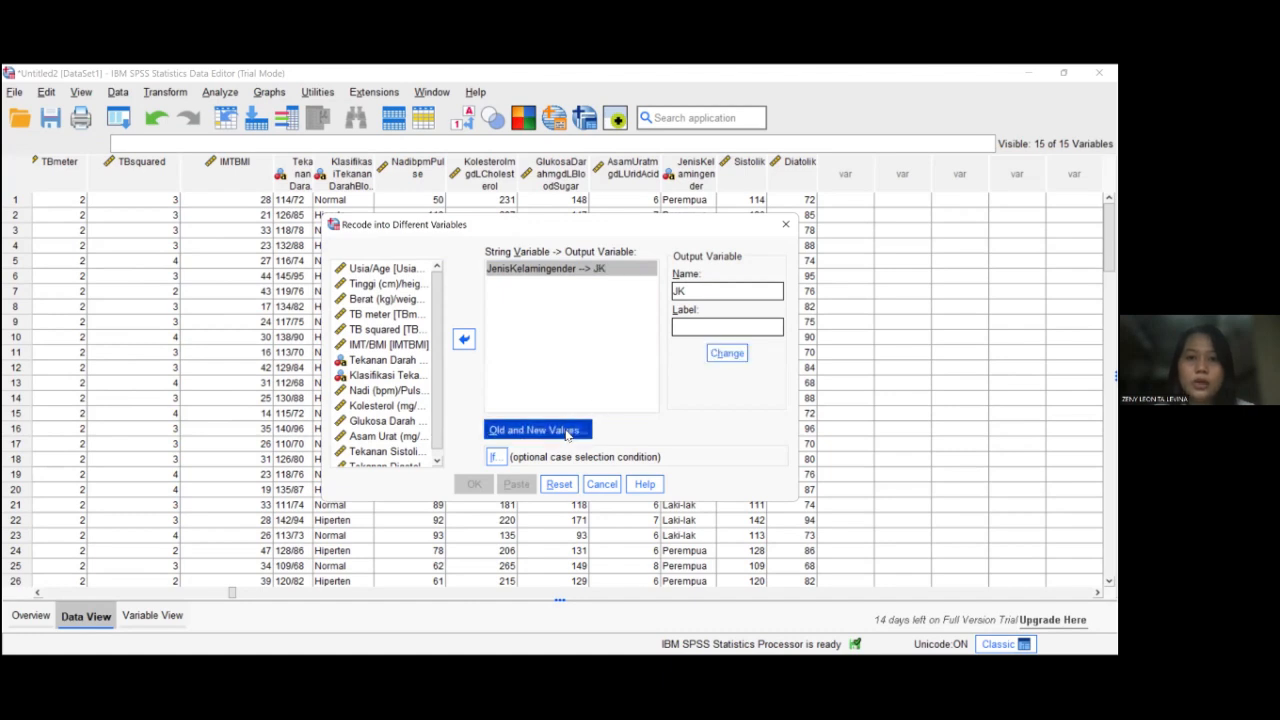
{"action": "left_click", "coordinate": [398, 268]}
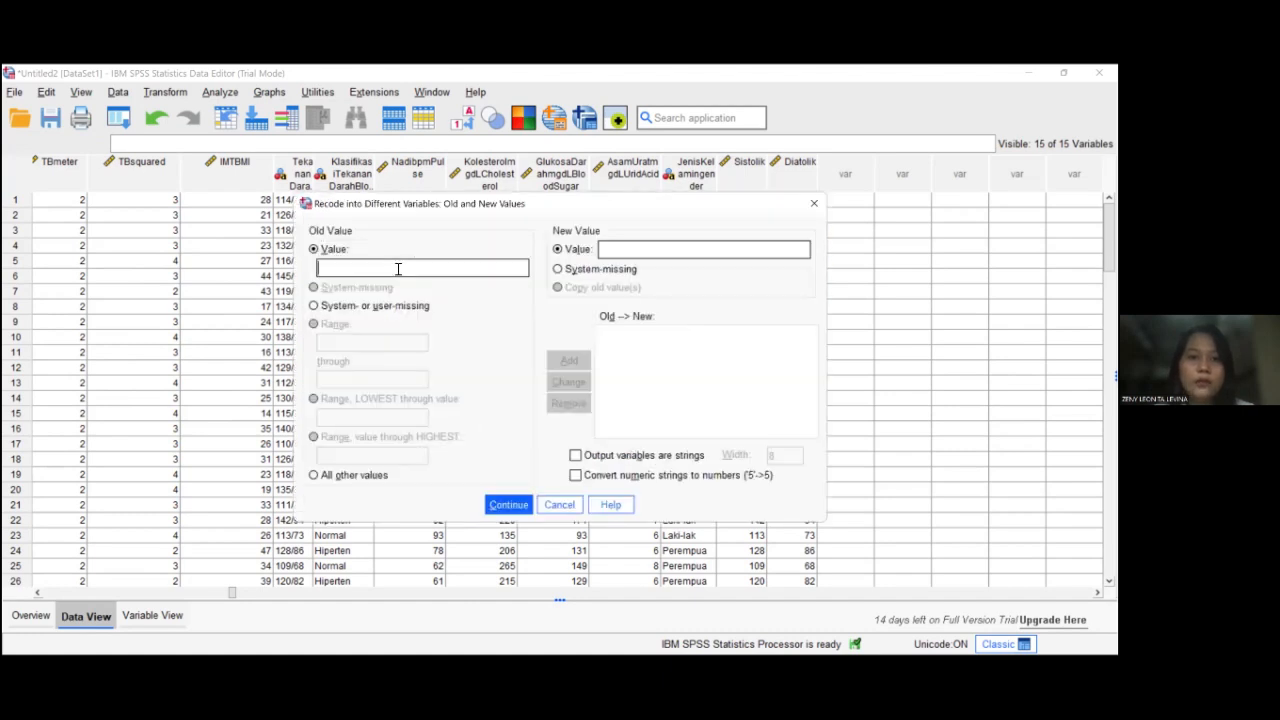
{"action": "type", "text": "Lak"}
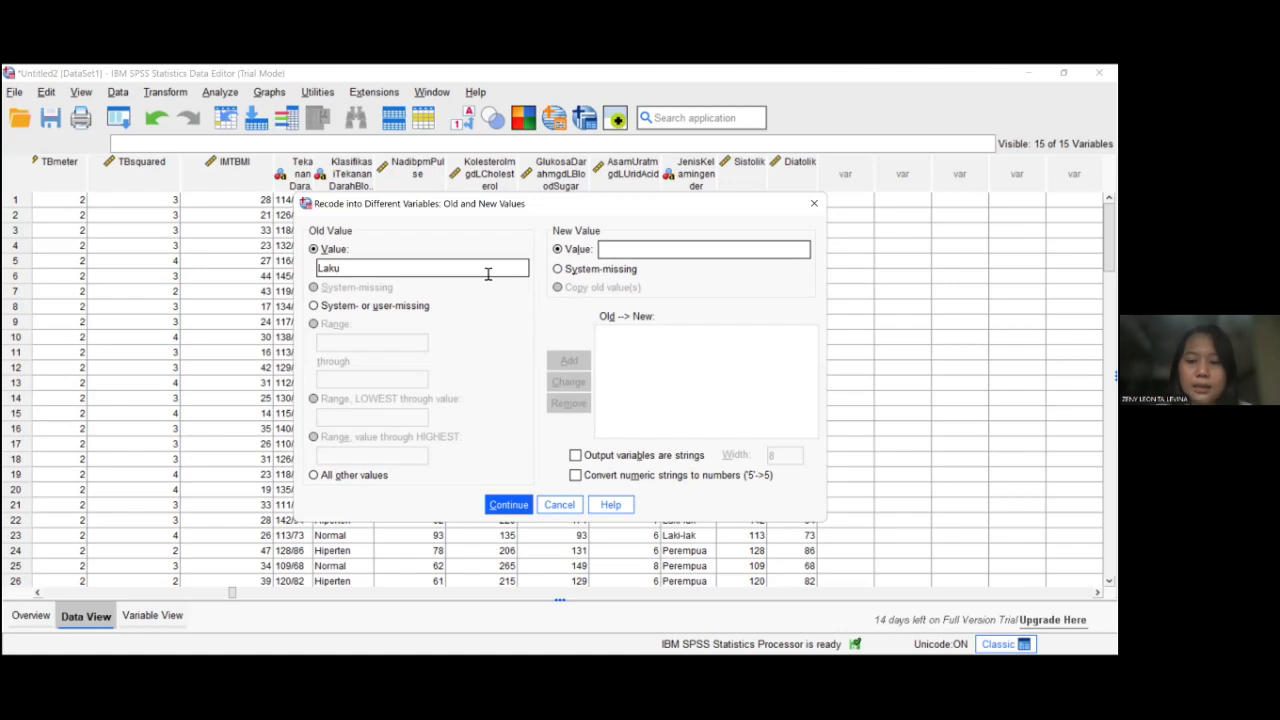
{"action": "type", "text": "i-lak"}
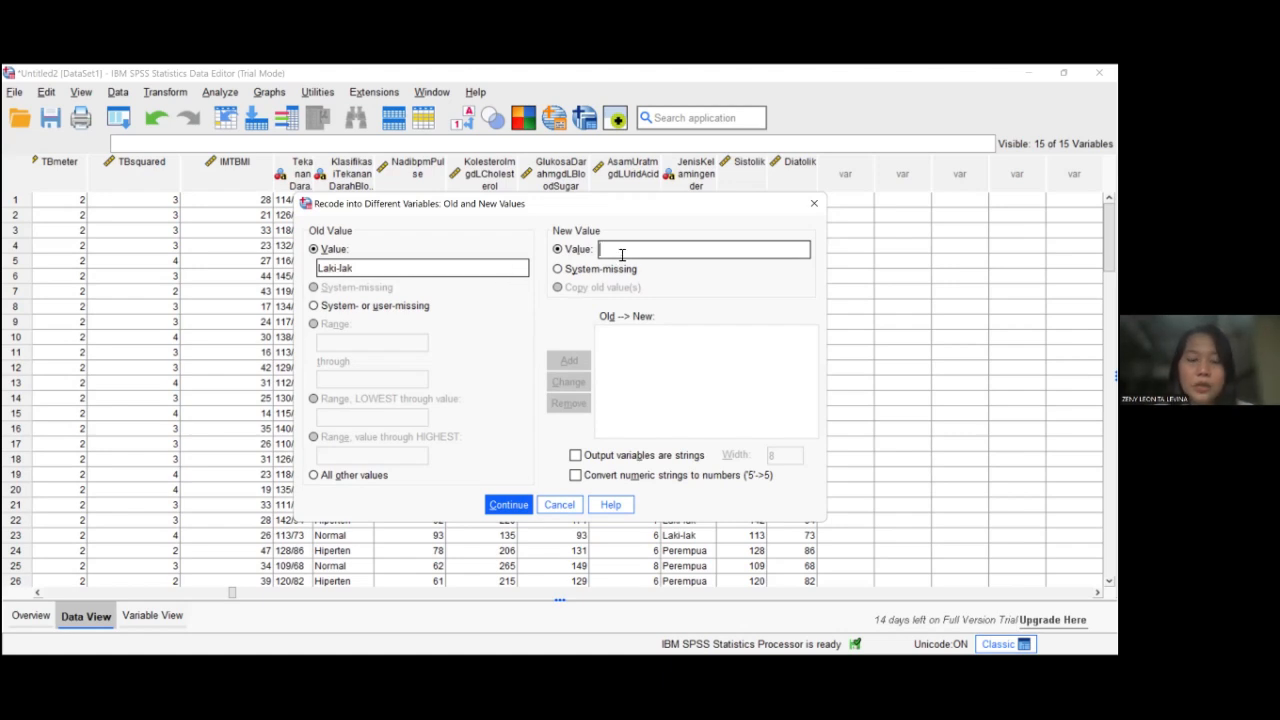
{"action": "type", "text": "1"}
{"action": "left_click", "coordinate": [569, 360]}
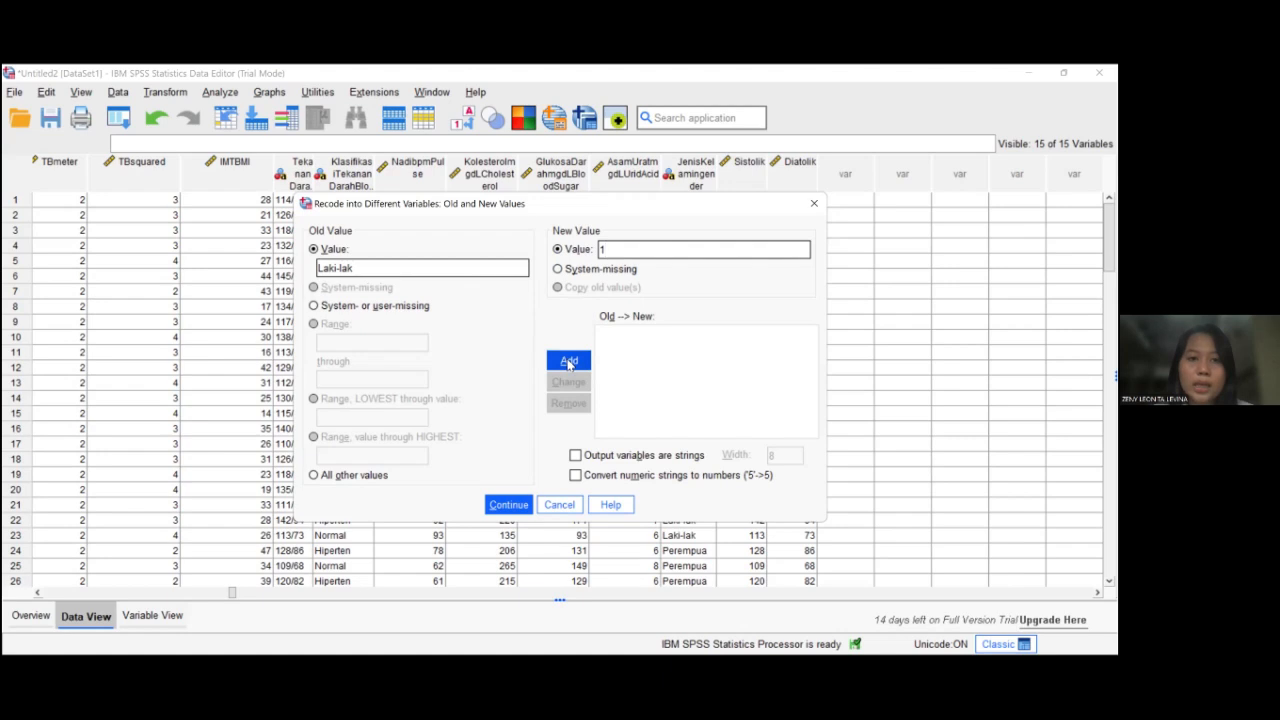
Step: Add a second recode rule that converts the old value "Perempua" to the new value 2
{"action": "left_click", "coordinate": [403, 275]}
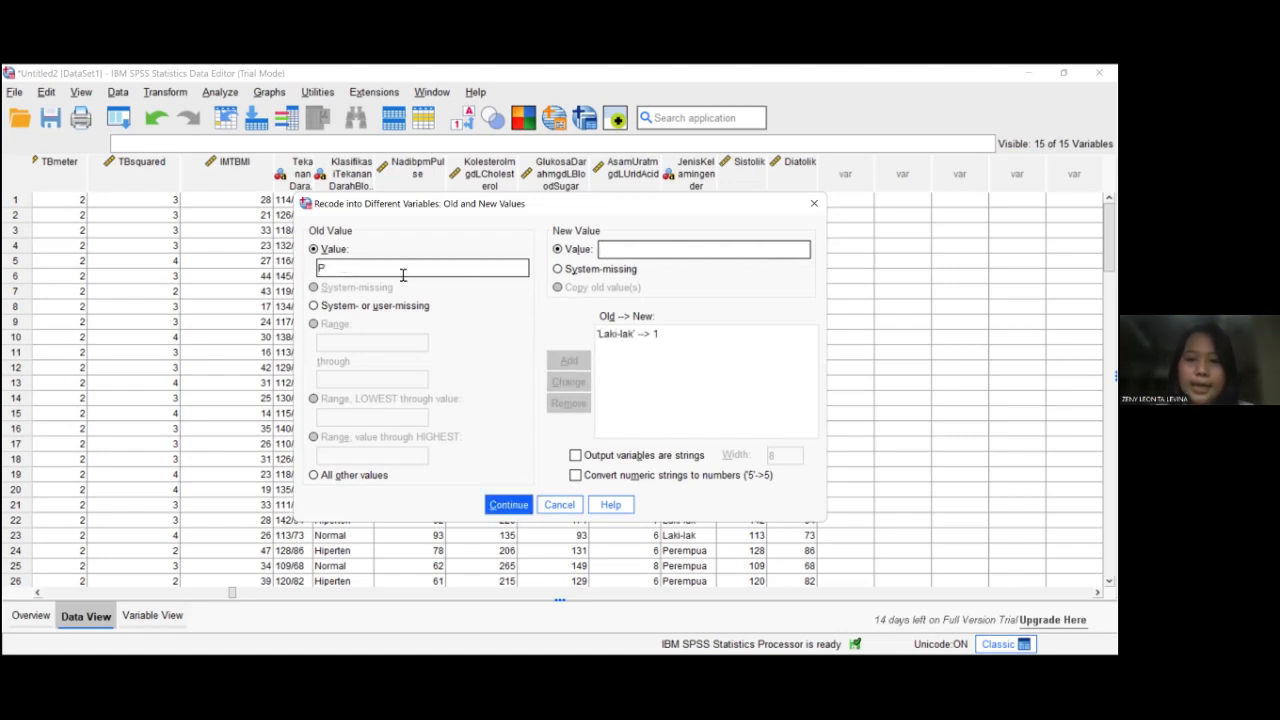
{"action": "type", "text": "Per"}
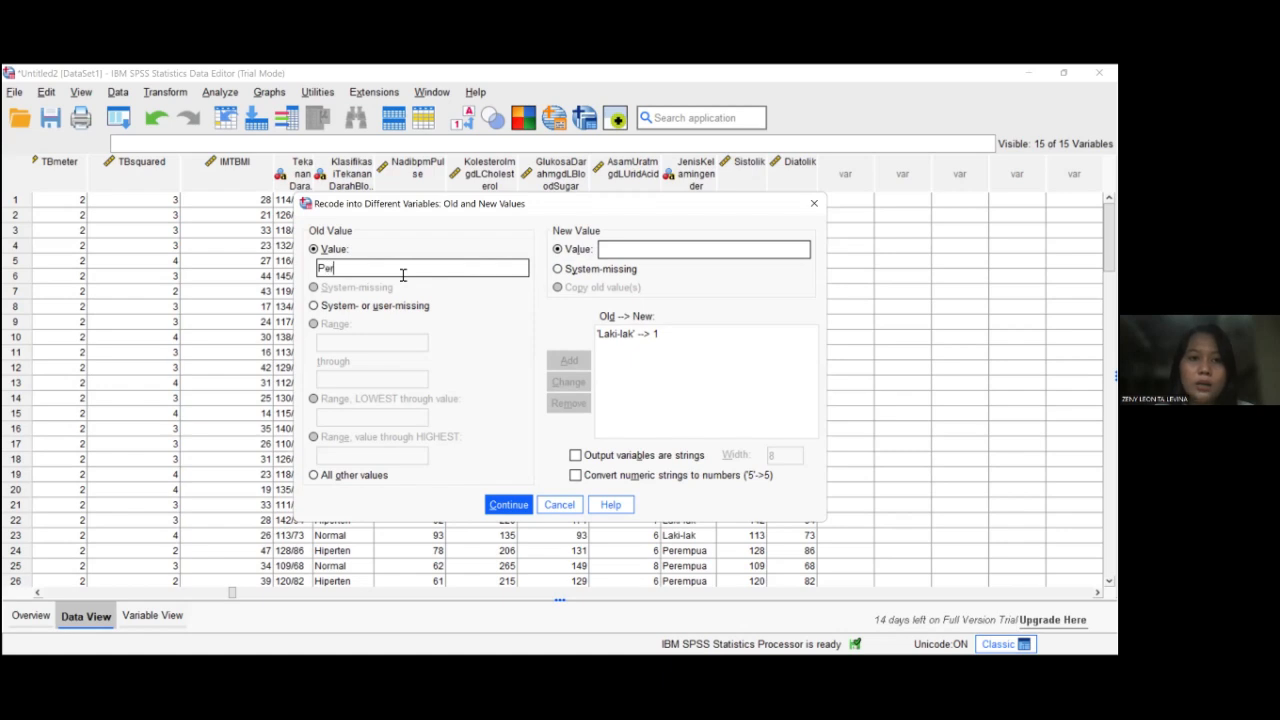
{"action": "type", "text": "empua"}
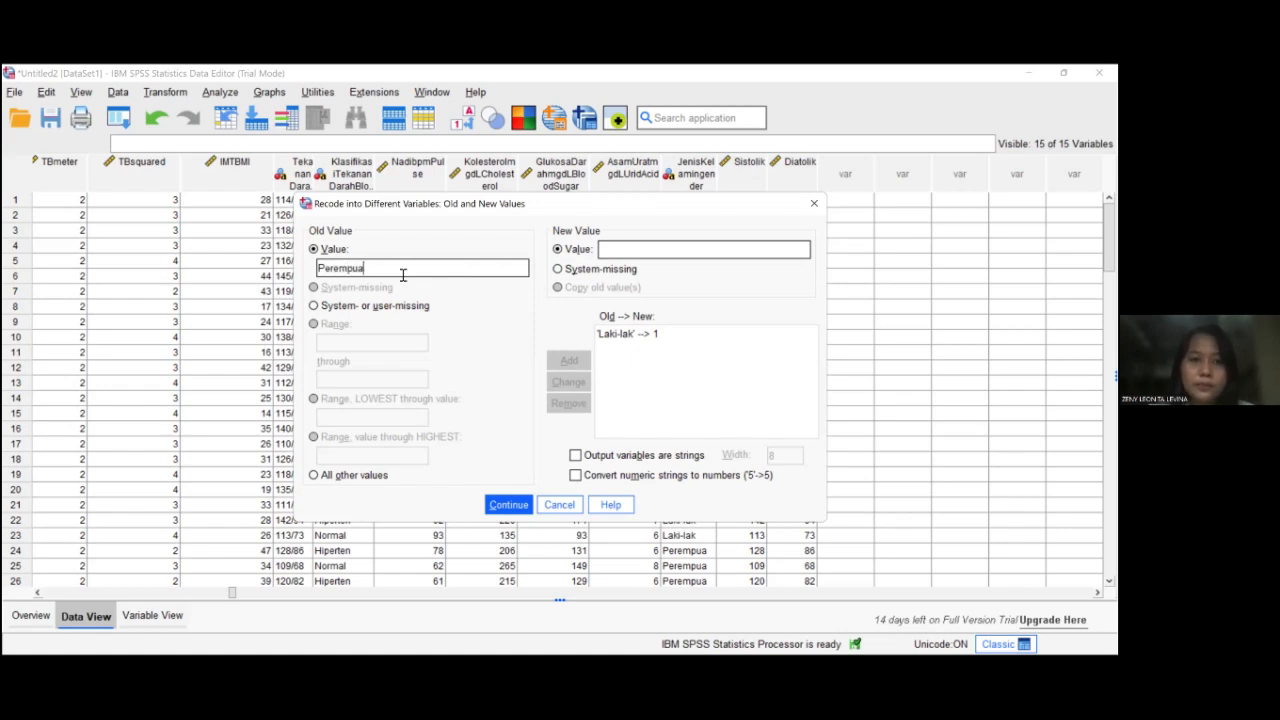
{"action": "left_click", "coordinate": [635, 252]}
{"action": "type", "text": "2"}
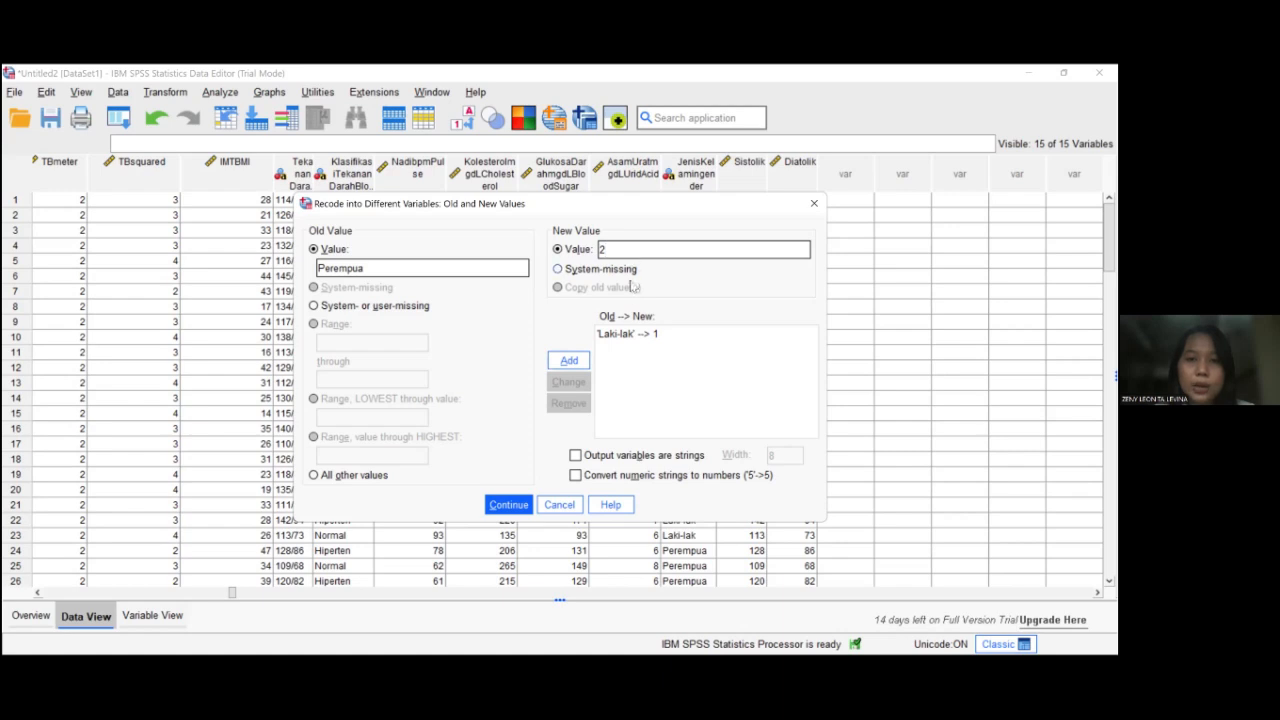
{"action": "left_click", "coordinate": [556, 362]}
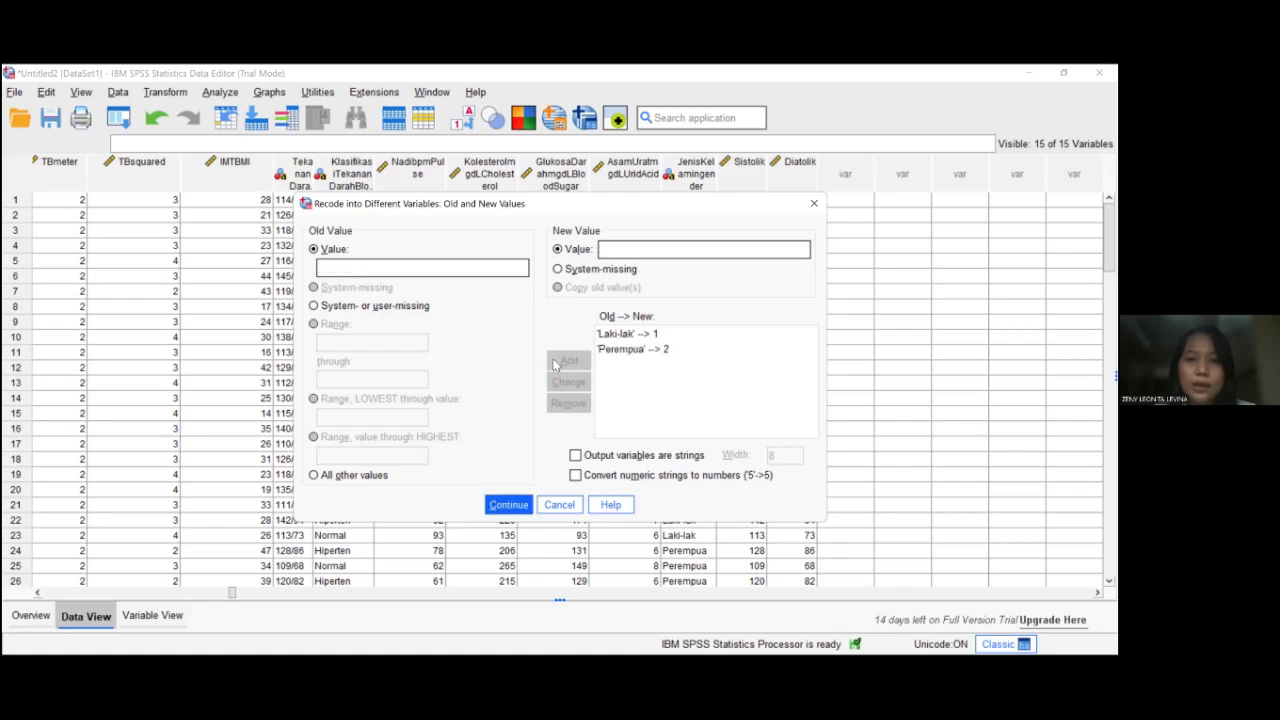
Step: Accept the old and new values, run the recode, and check the JK values of cases 1 and 4
{"action": "left_click", "coordinate": [498, 512]}
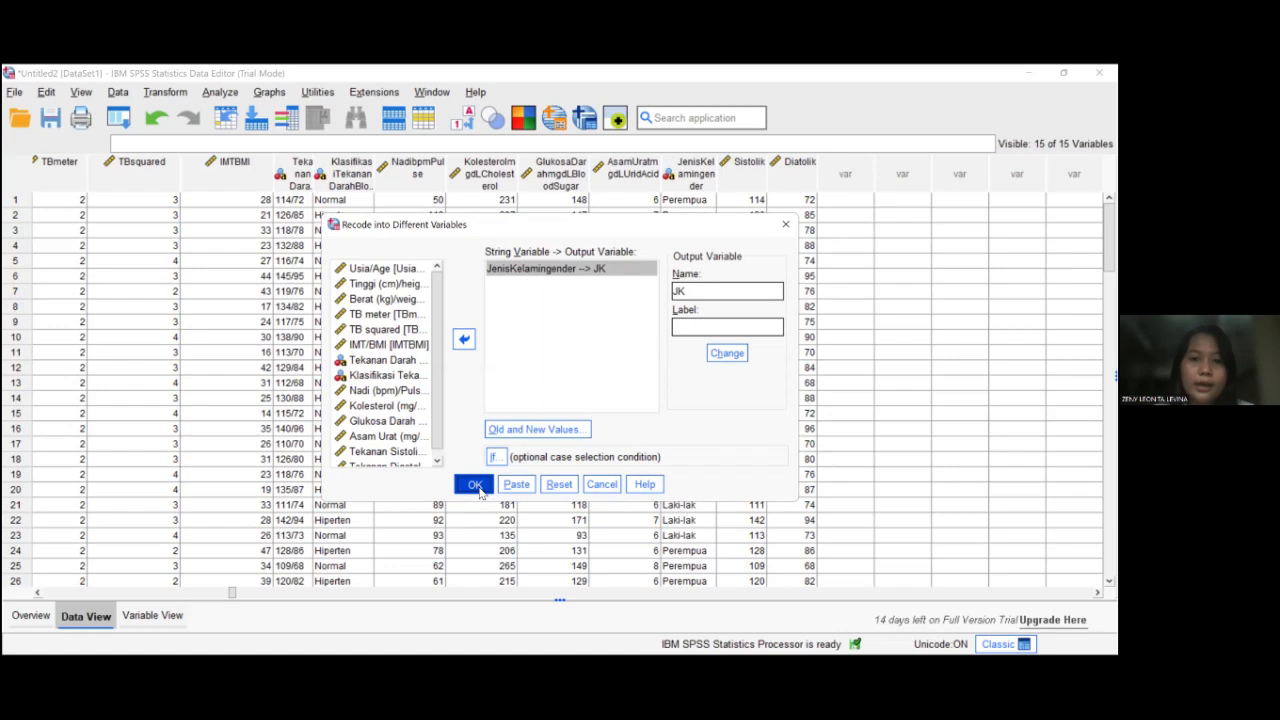
{"action": "left_click", "coordinate": [475, 485]}
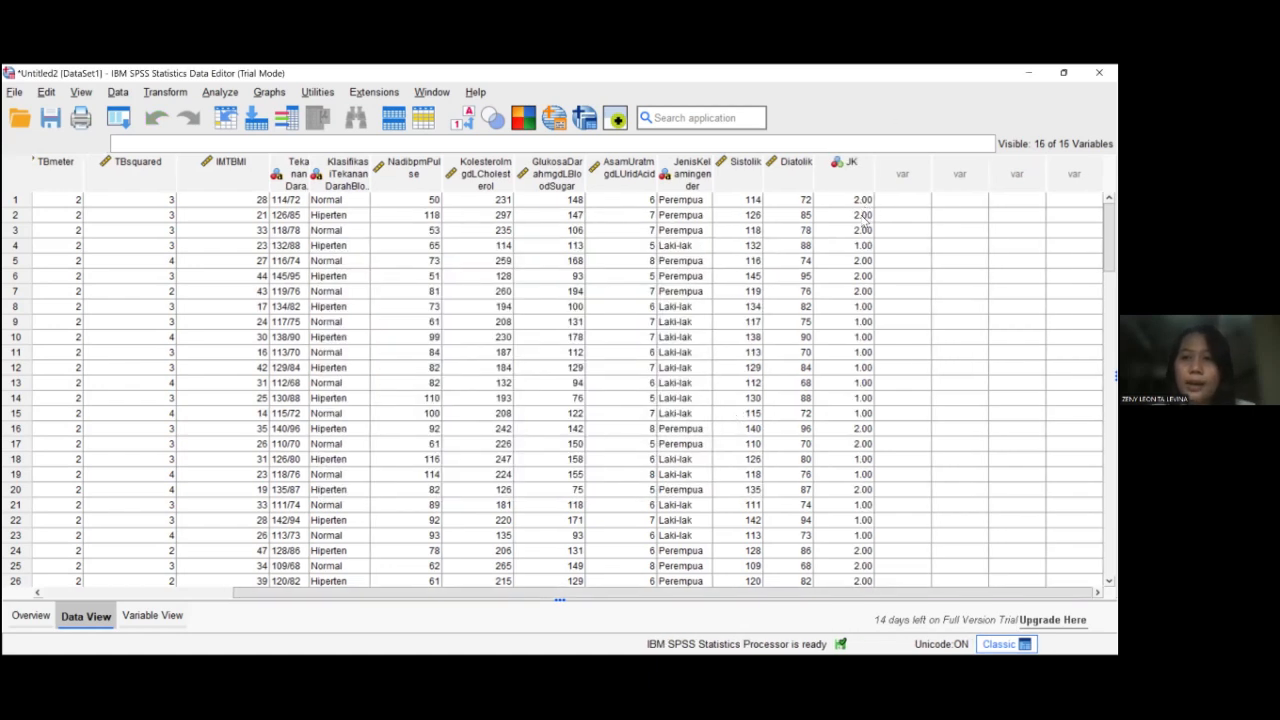
{"action": "left_click", "coordinate": [861, 204]}
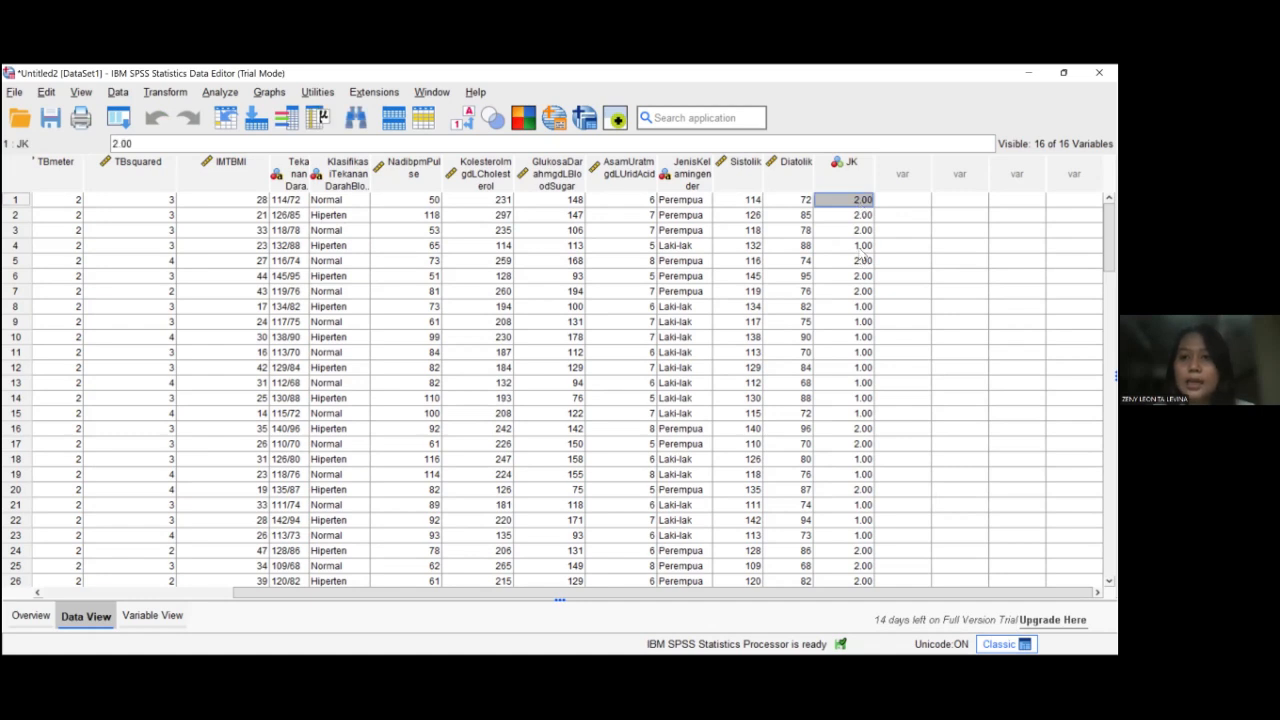
{"action": "left_click", "coordinate": [860, 247]}
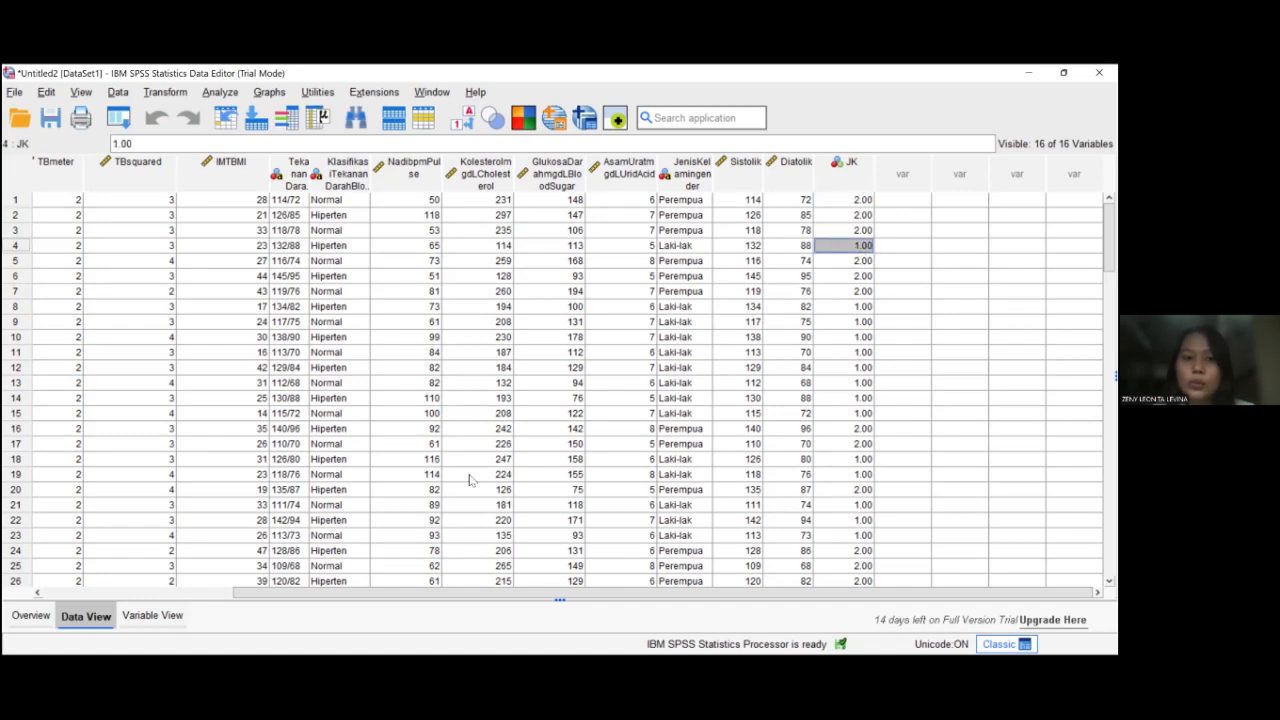
Step: In the variable definitions, set JK to 0 decimals and label it "Jenis Kelamin"
{"action": "left_click", "coordinate": [152, 615]}
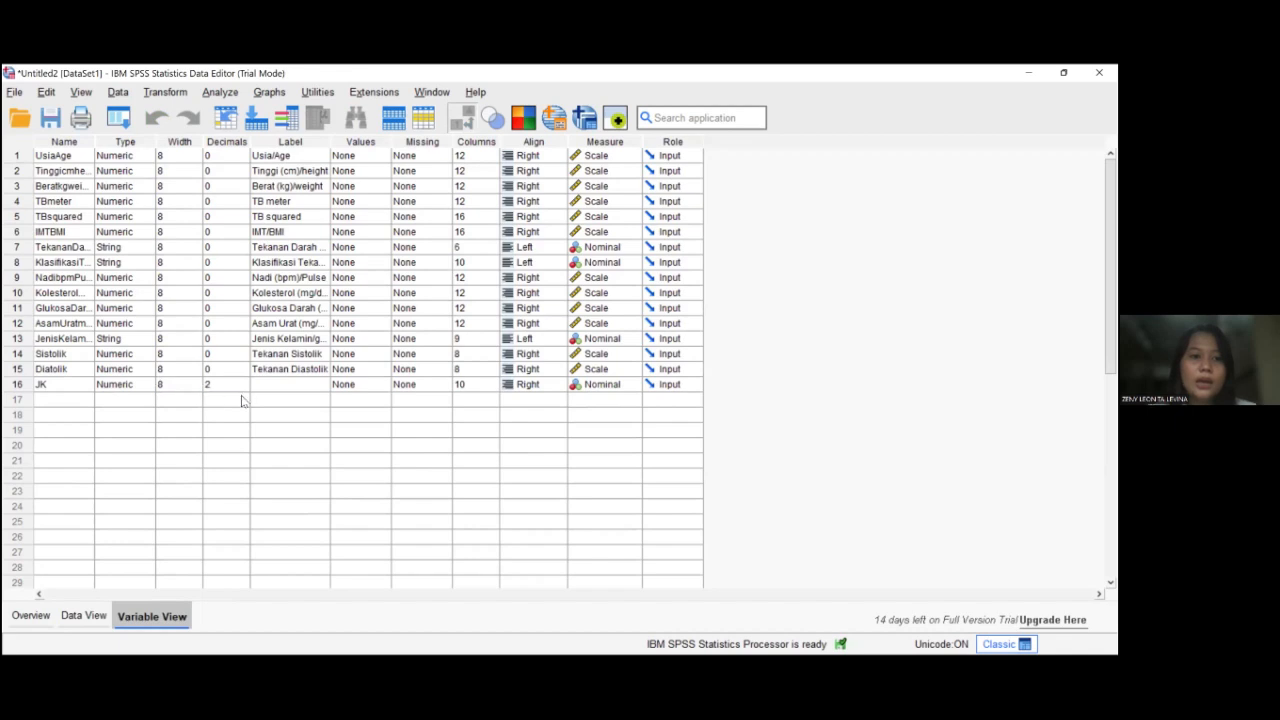
{"action": "left_click", "coordinate": [228, 383]}
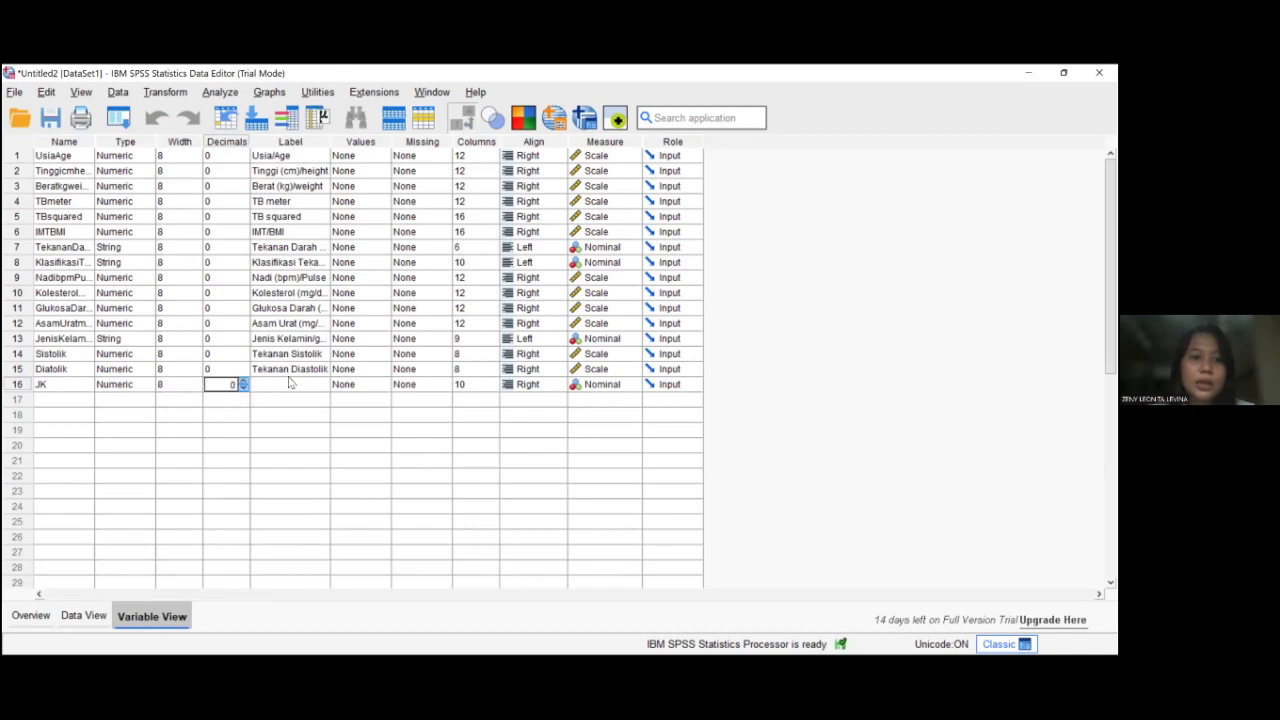
{"action": "left_click", "coordinate": [290, 380]}
{"action": "left_click", "coordinate": [291, 384]}
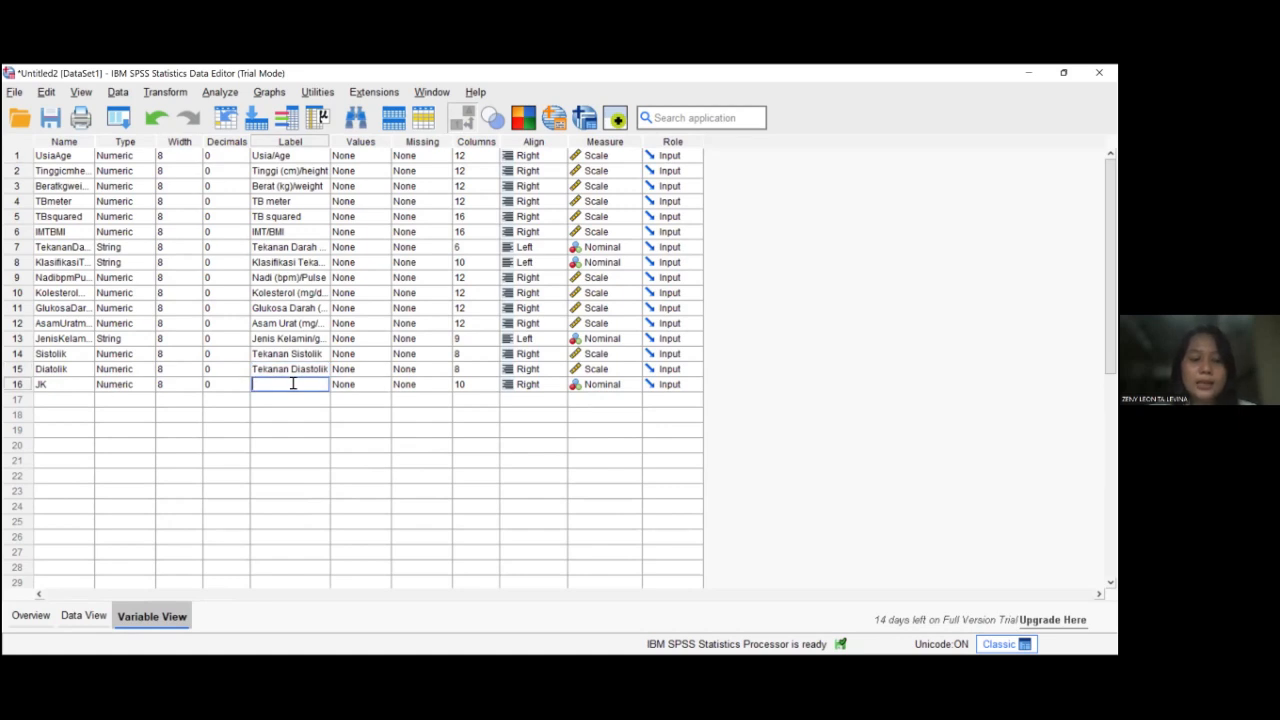
{"action": "type", "text": "Jenis Kelamin"}
Step: Start the value labels for JK by assigning the label "Laki-laki" to value 1
{"action": "left_click", "coordinate": [343, 387]}
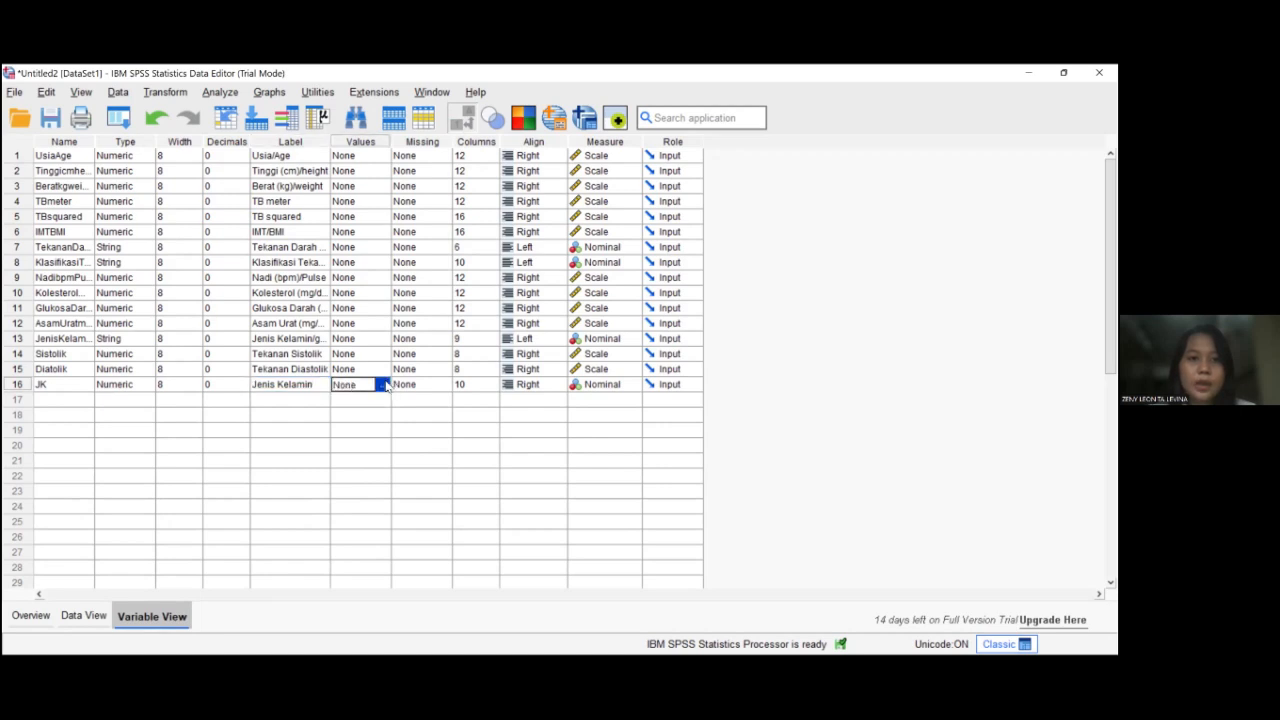
{"action": "left_click", "coordinate": [386, 386]}
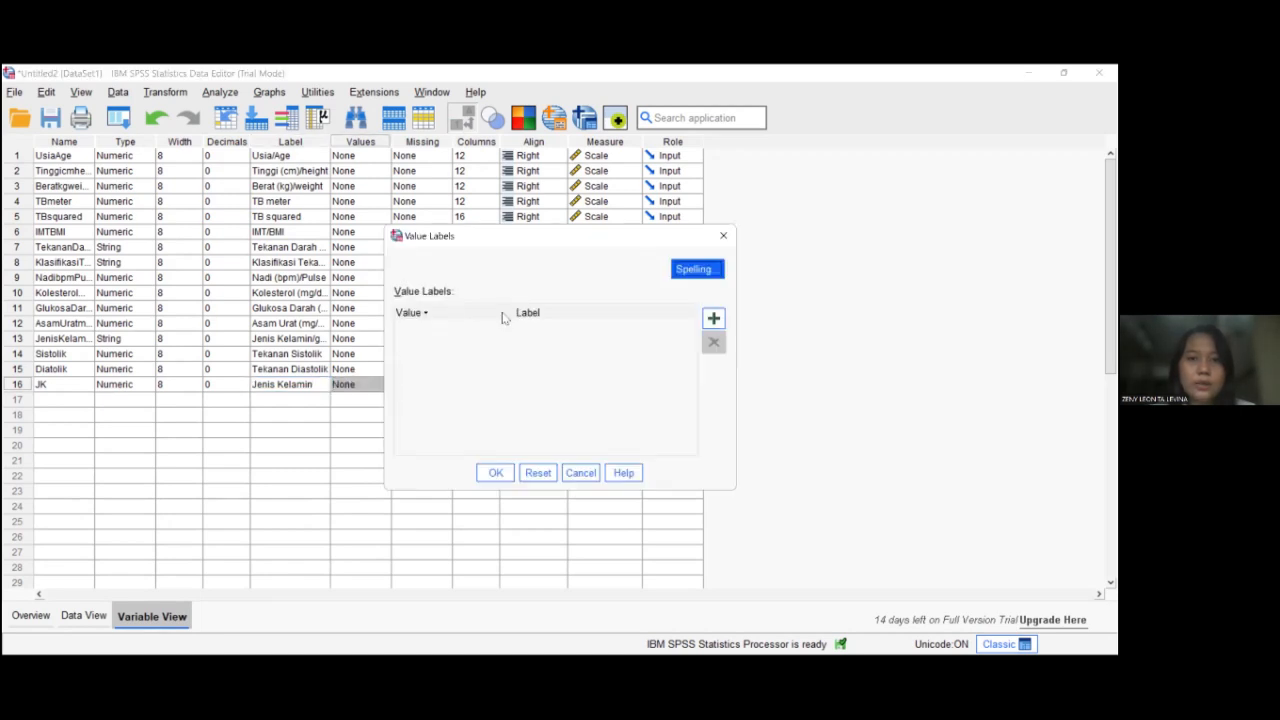
{"action": "left_click", "coordinate": [711, 321]}
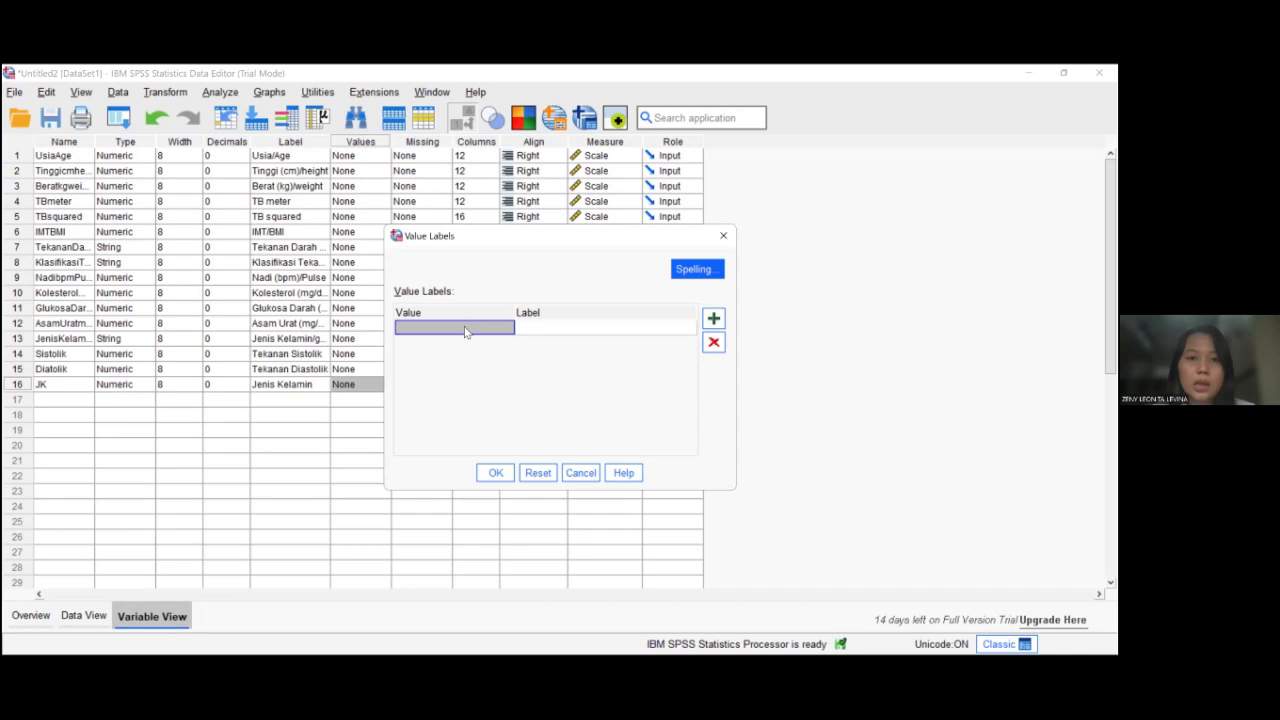
{"action": "left_click", "coordinate": [535, 330]}
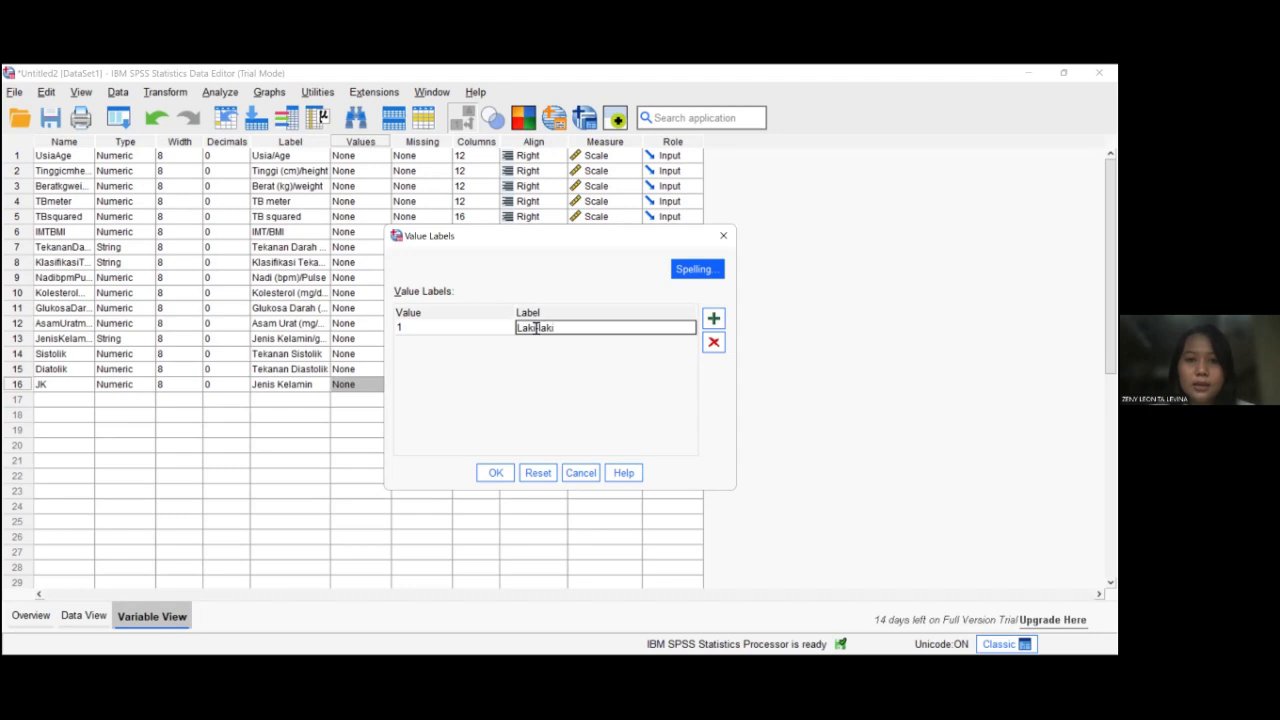
Step: Add the label "Perempuan" for value 2 of JK and apply the value labels
{"action": "left_click", "coordinate": [713, 319]}
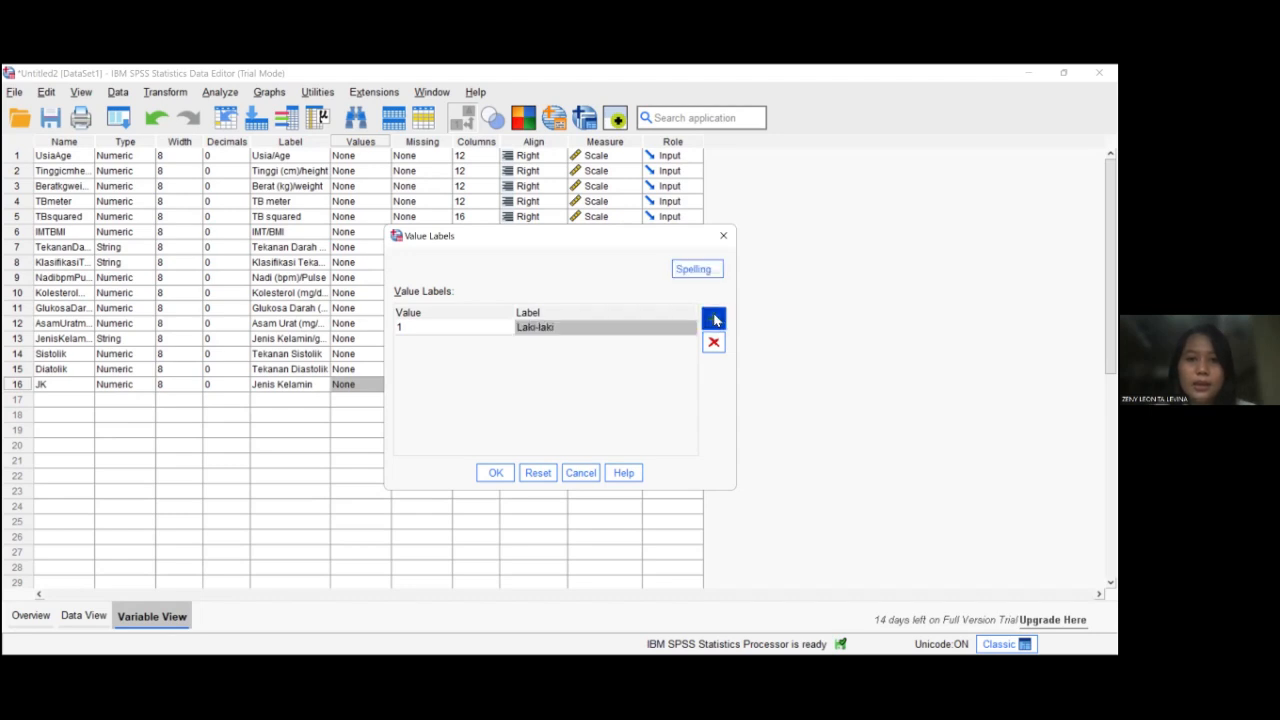
{"action": "type", "text": "2"}
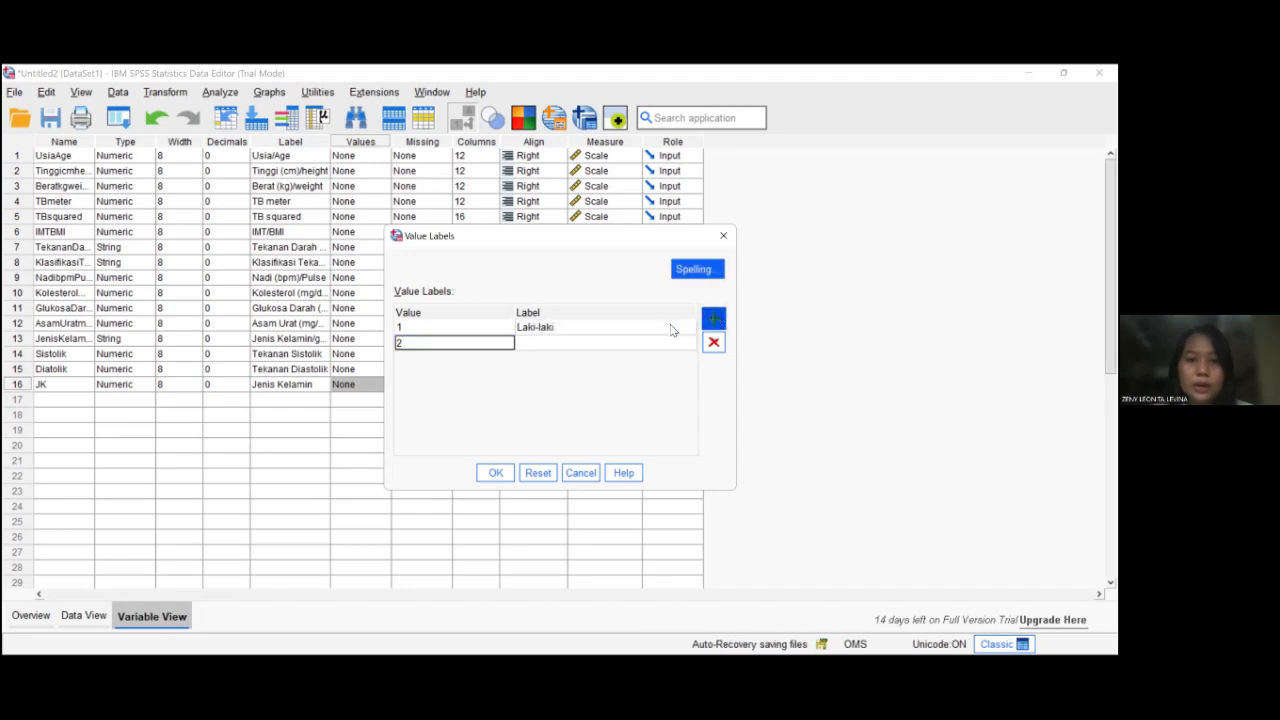
{"action": "left_click", "coordinate": [672, 341]}
{"action": "type", "text": "p"}
{"action": "key", "text": "BackSpace"}
{"action": "type", "text": "Perempuan"}
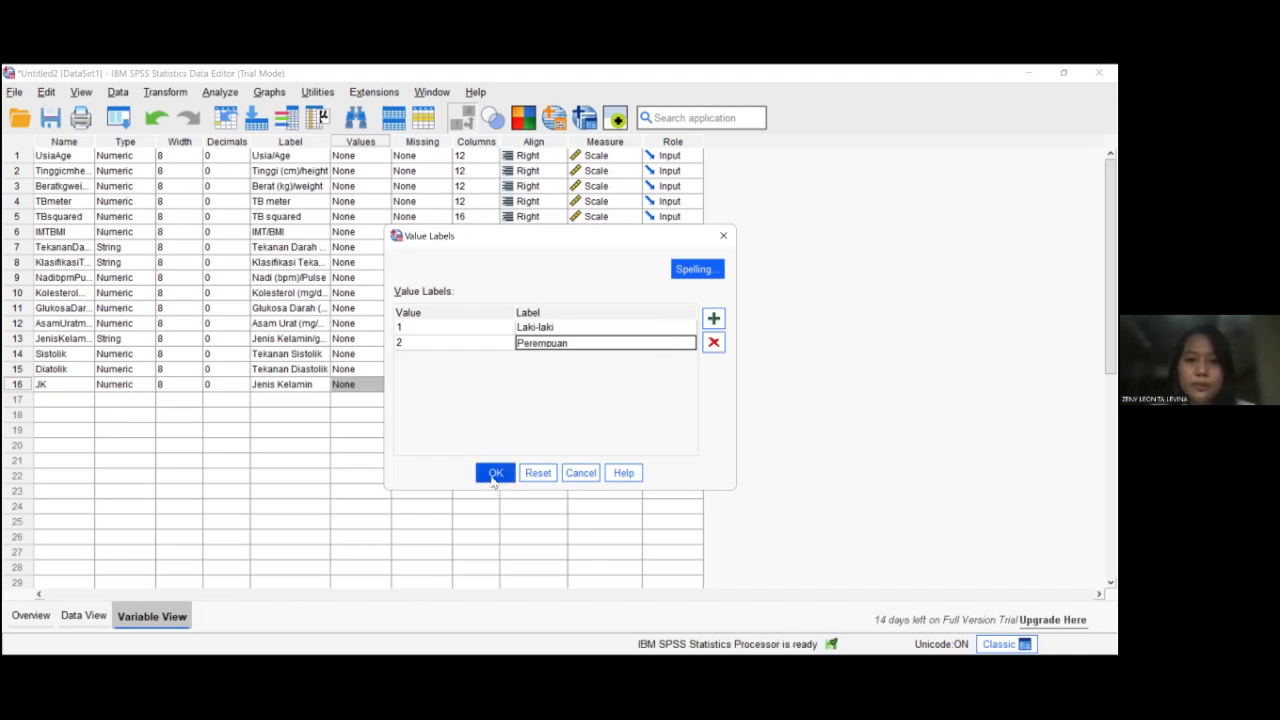
{"action": "left_click", "coordinate": [493, 473]}
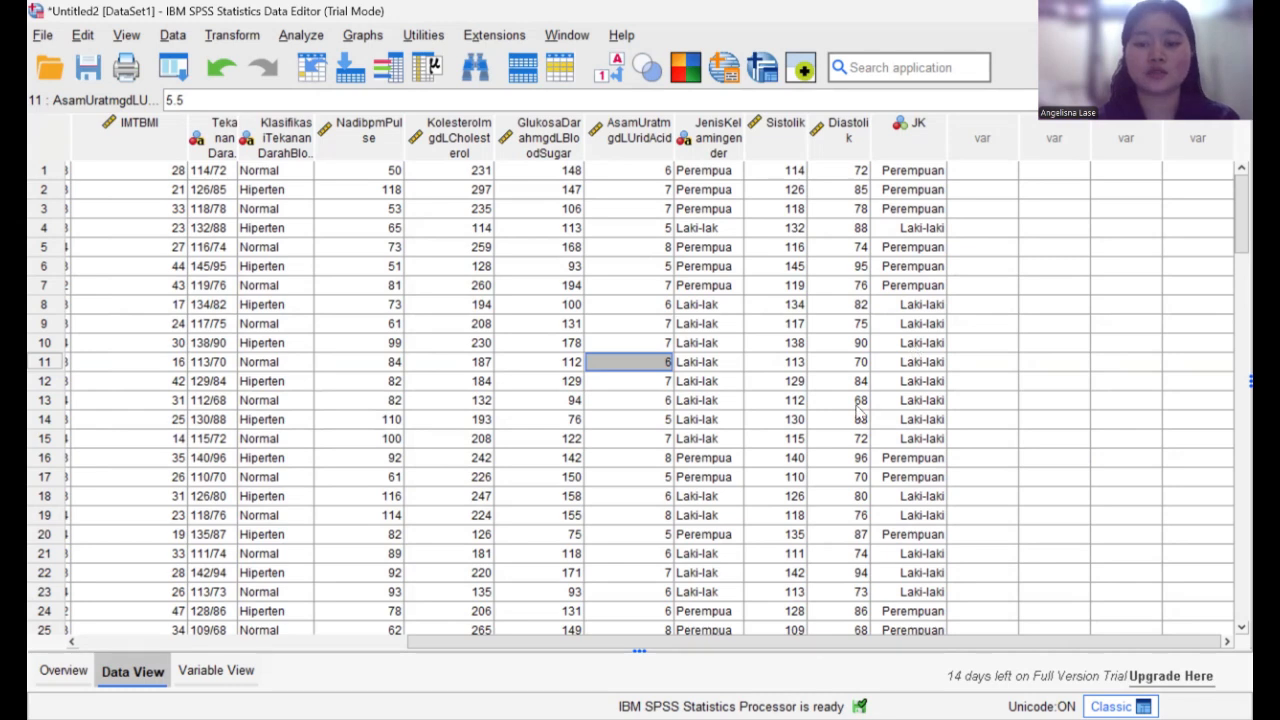
Step: Set up an Explore analysis with Tekanan Sistolik and Tekanan Diastolik as the dependent variables
{"action": "scroll", "coordinate": [805, 448], "scroll_direction": "down", "scroll_amount": 3}
{"action": "scroll", "coordinate": [805, 448], "scroll_direction": "up", "scroll_amount": 3}
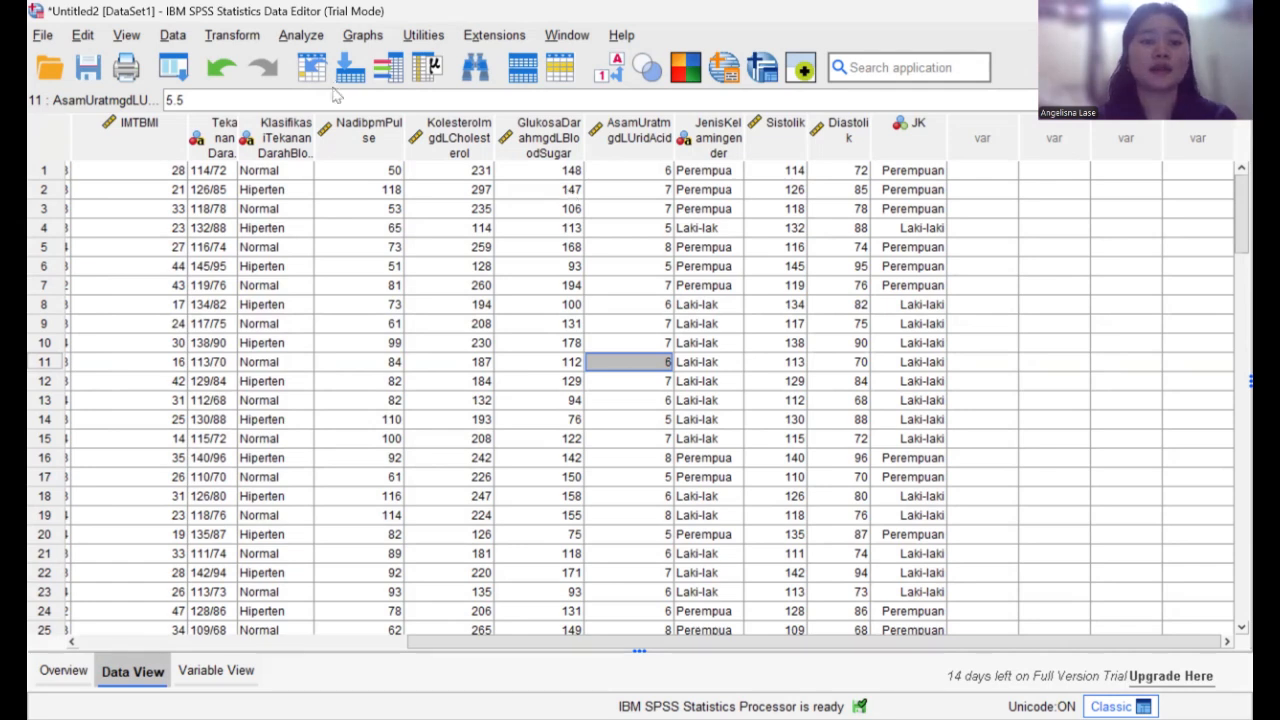
{"action": "left_click", "coordinate": [303, 36]}
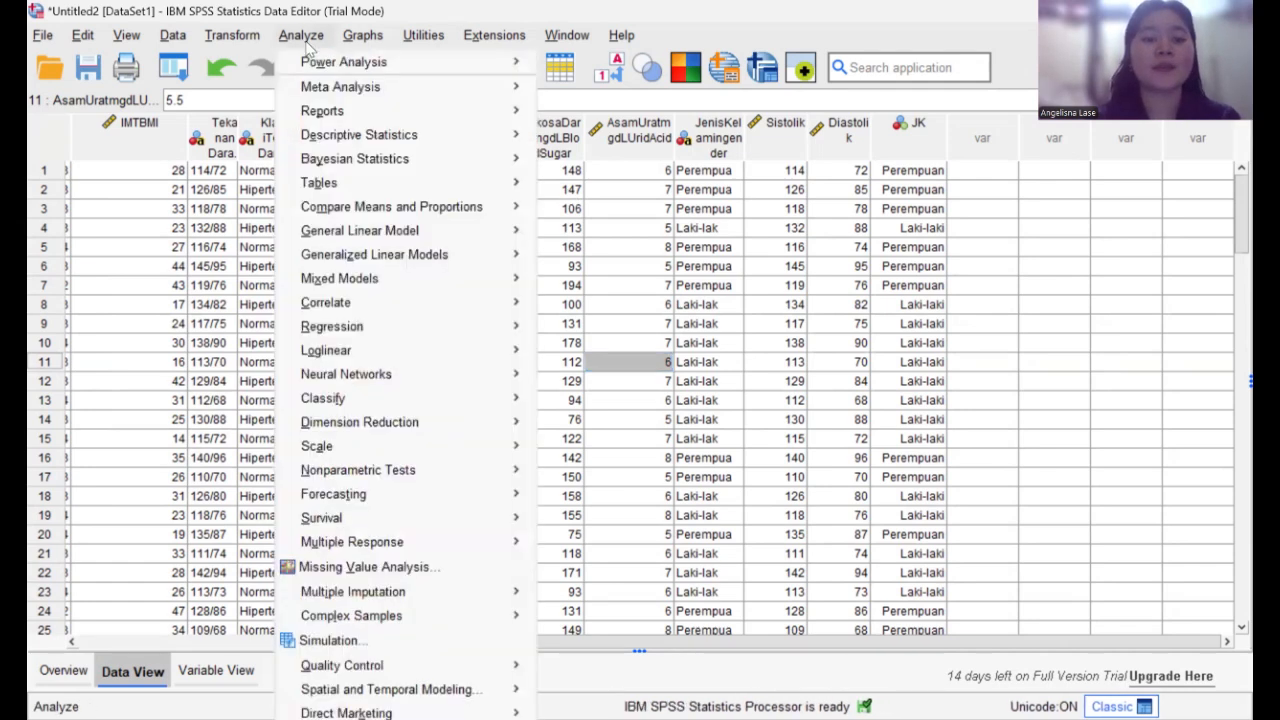
{"action": "mouse_move", "coordinate": [356, 130]}
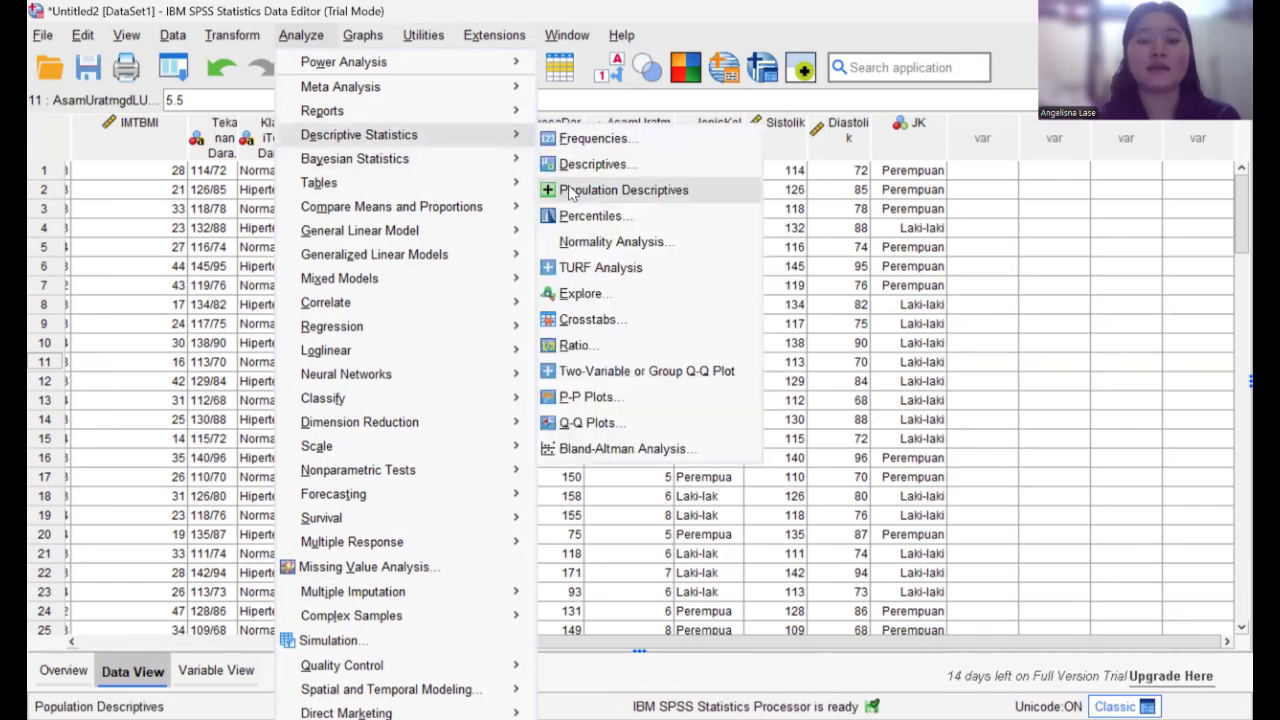
{"action": "left_click", "coordinate": [576, 294]}
{"action": "scroll", "coordinate": [209, 372], "scroll_direction": "down", "scroll_amount": 1}
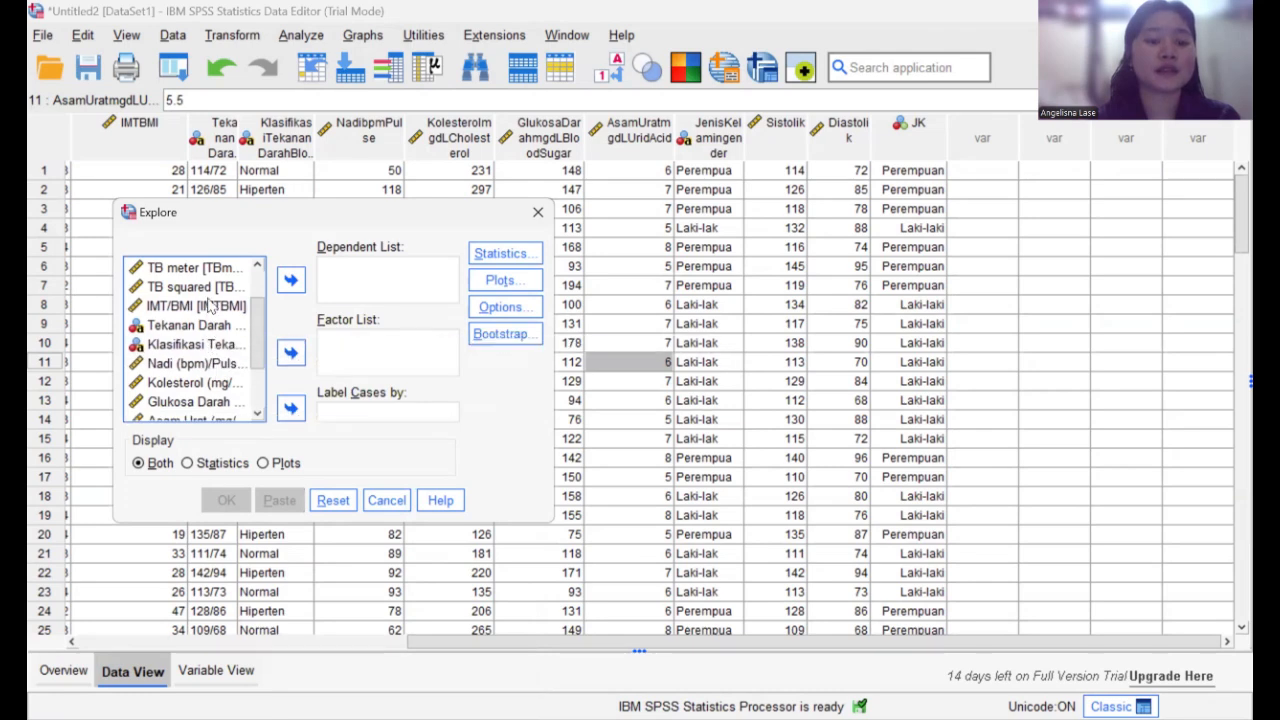
{"action": "scroll", "coordinate": [210, 375], "scroll_direction": "down", "scroll_amount": 2}
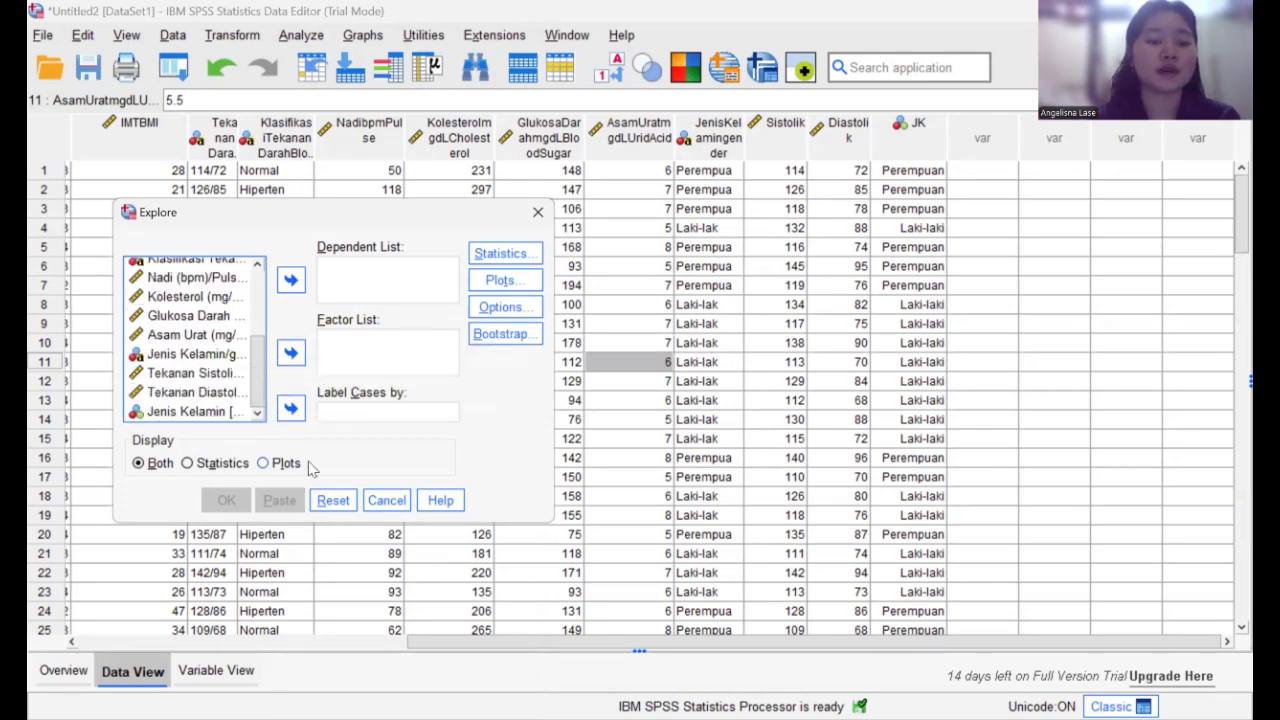
{"action": "left_click", "coordinate": [191, 373]}
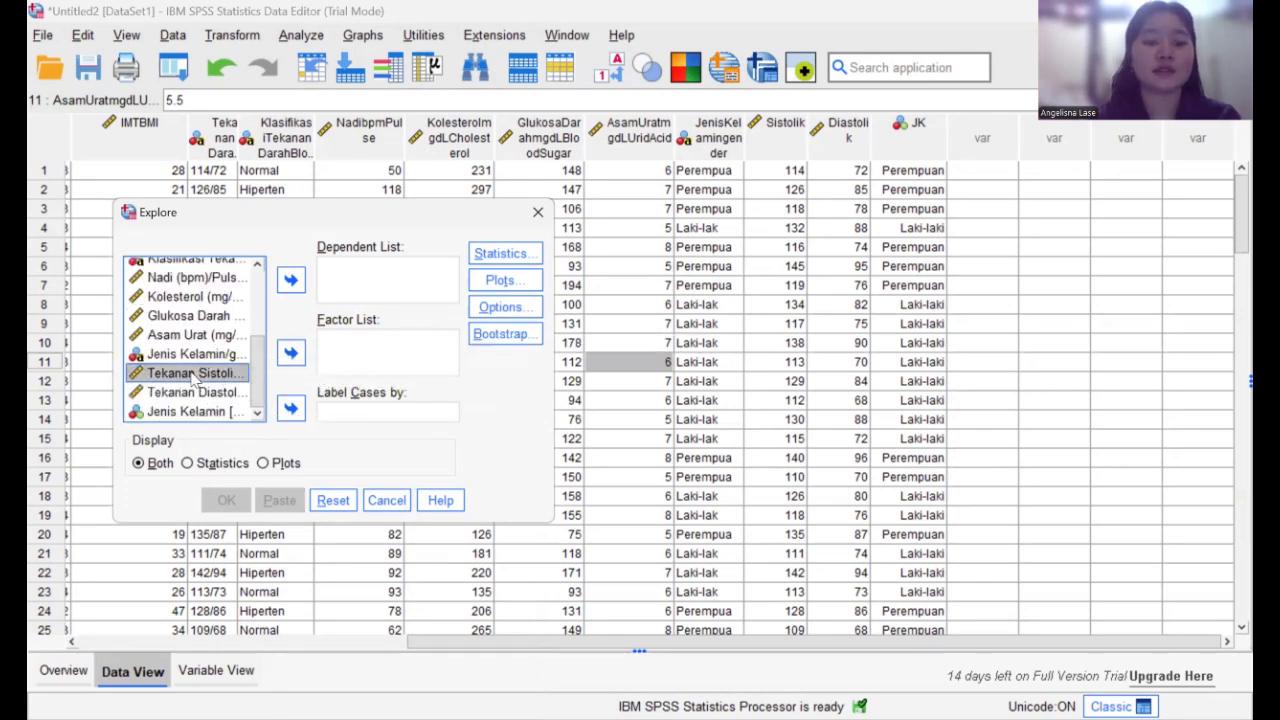
{"action": "left_click", "coordinate": [290, 280]}
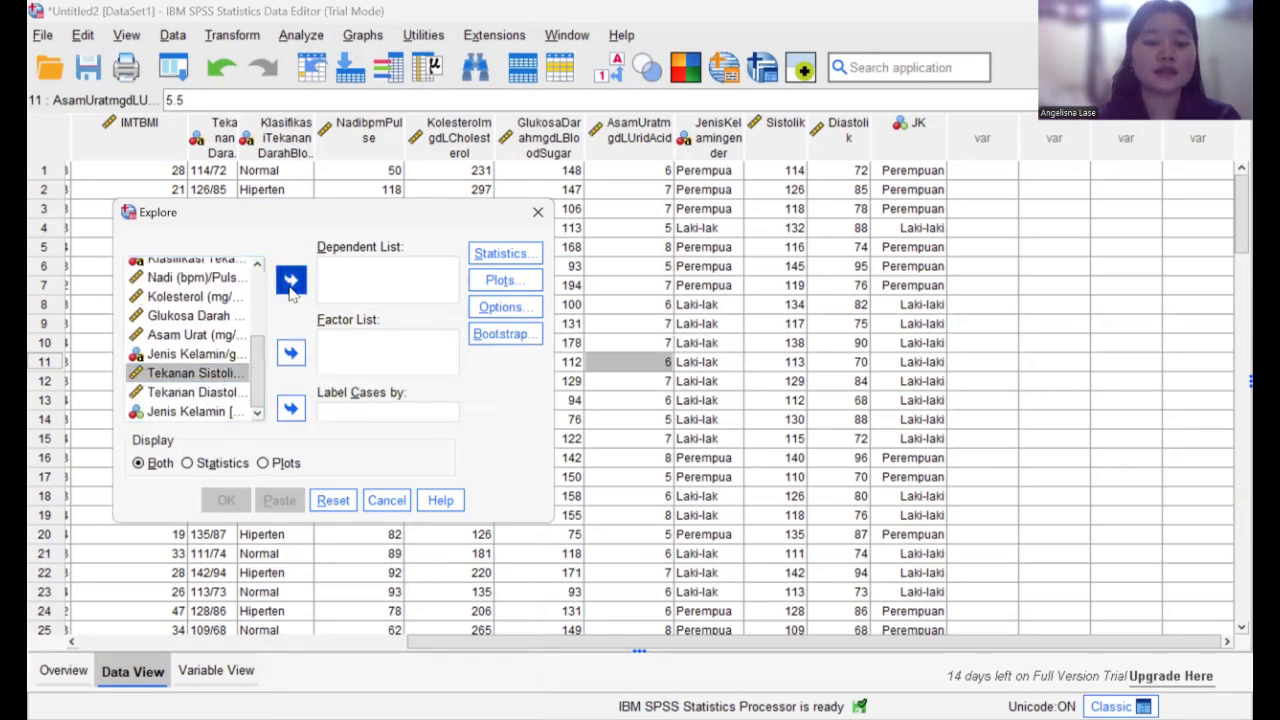
{"action": "left_click", "coordinate": [214, 391]}
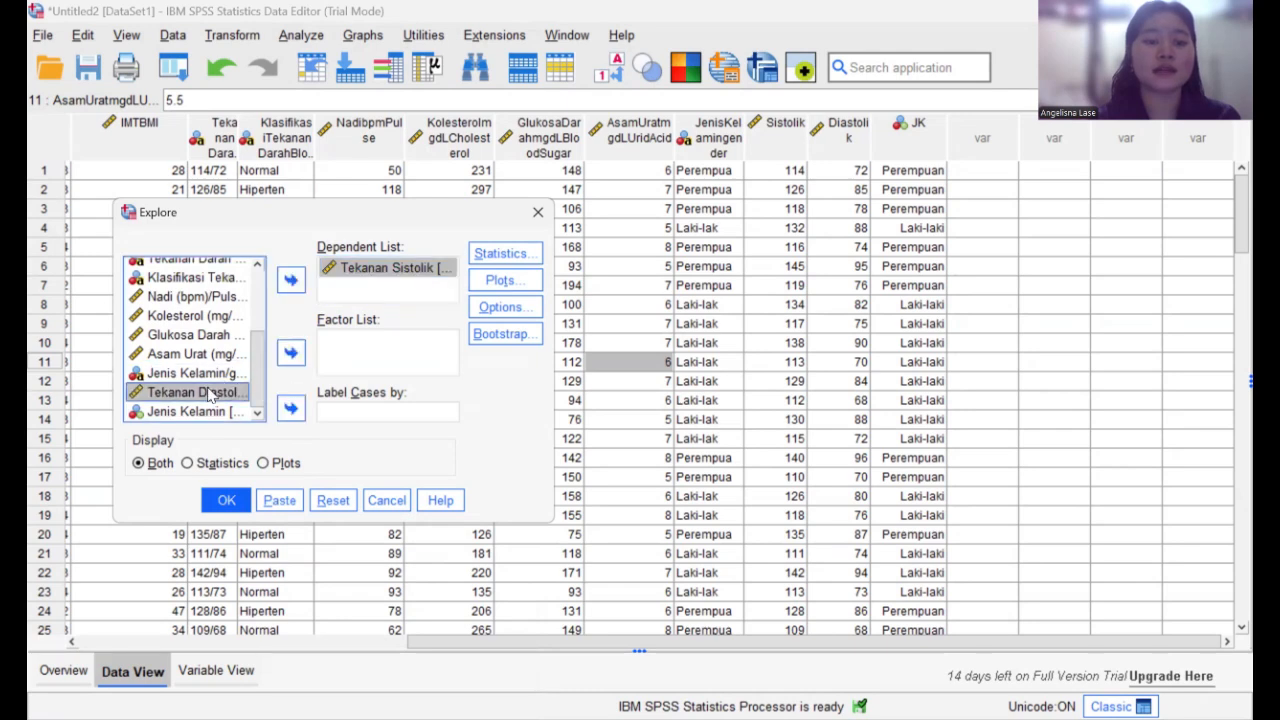
{"action": "left_click", "coordinate": [290, 281]}
Step: Add Jenis Kelamin [JK] as the factor of the Explore analysis
{"action": "left_click", "coordinate": [322, 348]}
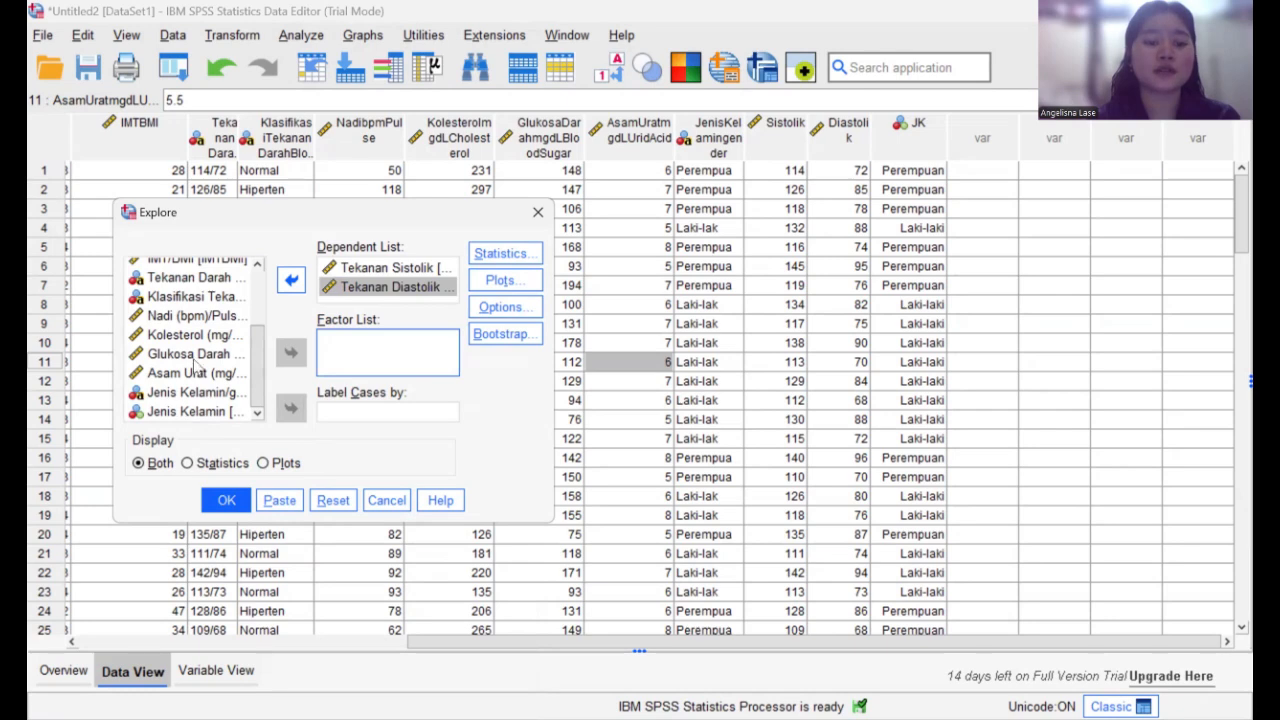
{"action": "left_click", "coordinate": [213, 412]}
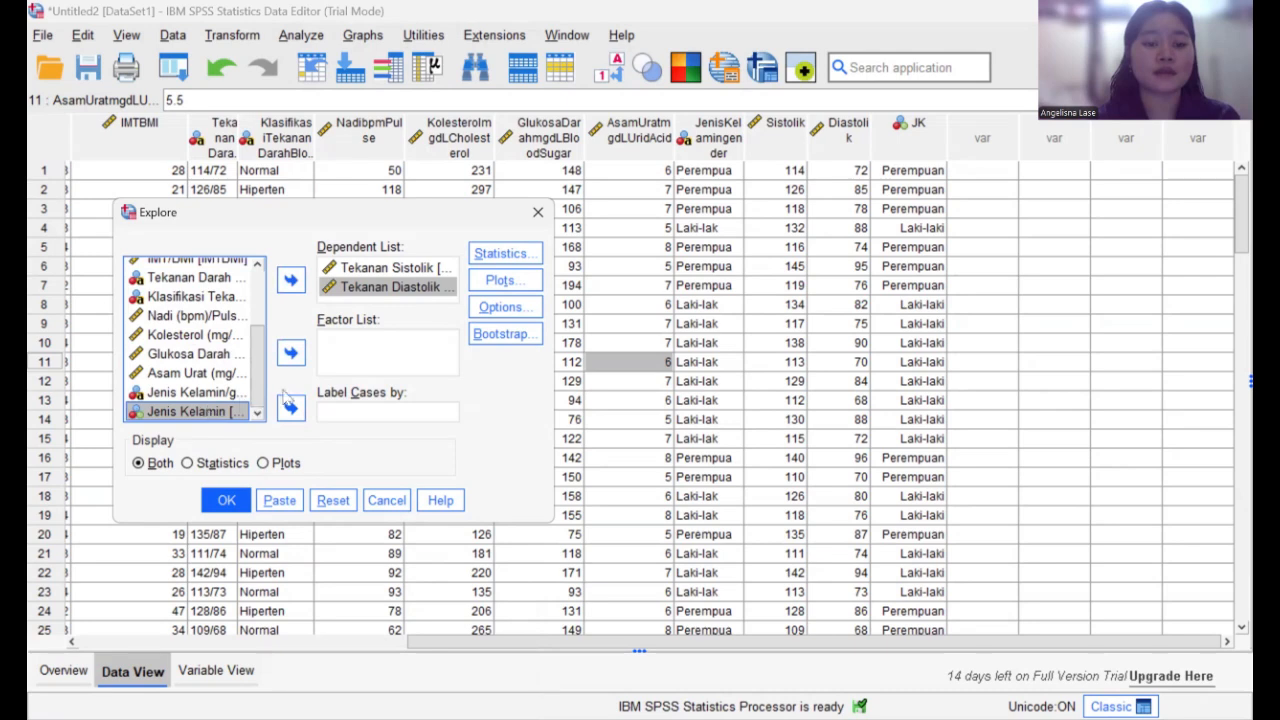
{"action": "left_click", "coordinate": [291, 355]}
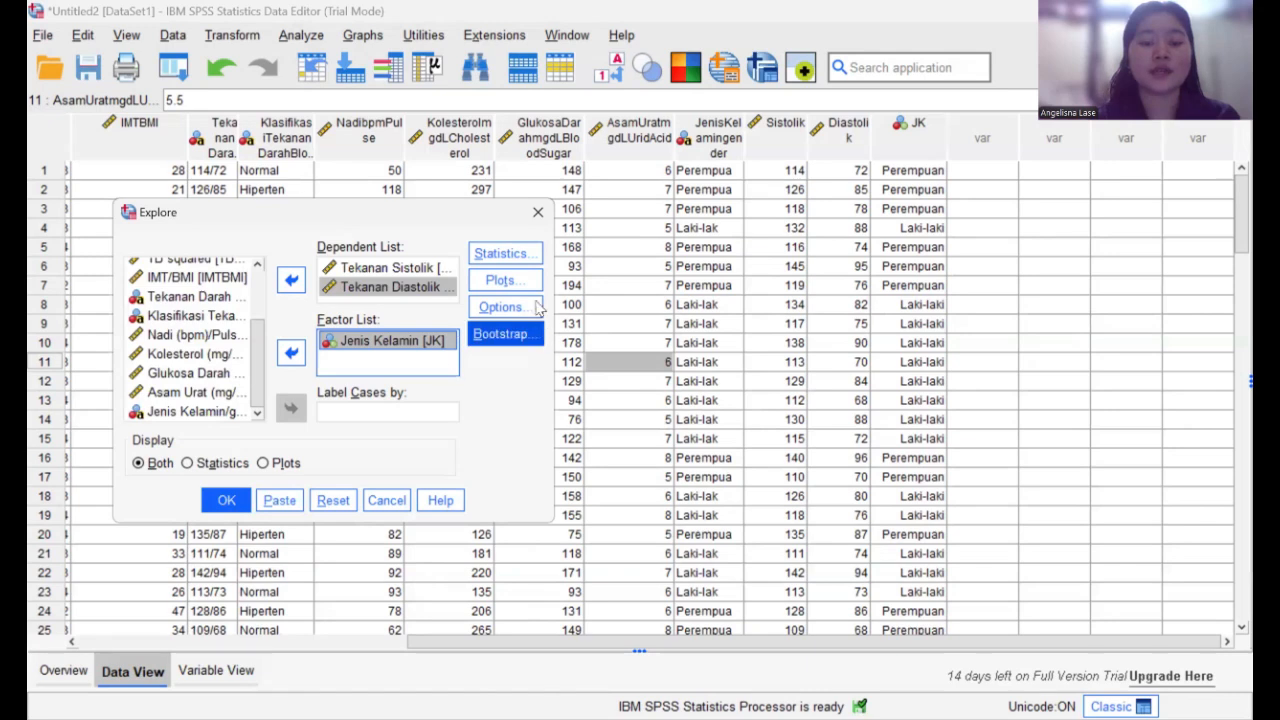
Step: Include normality plots with tests in the Explore plots and run the analysis
{"action": "left_click", "coordinate": [512, 285]}
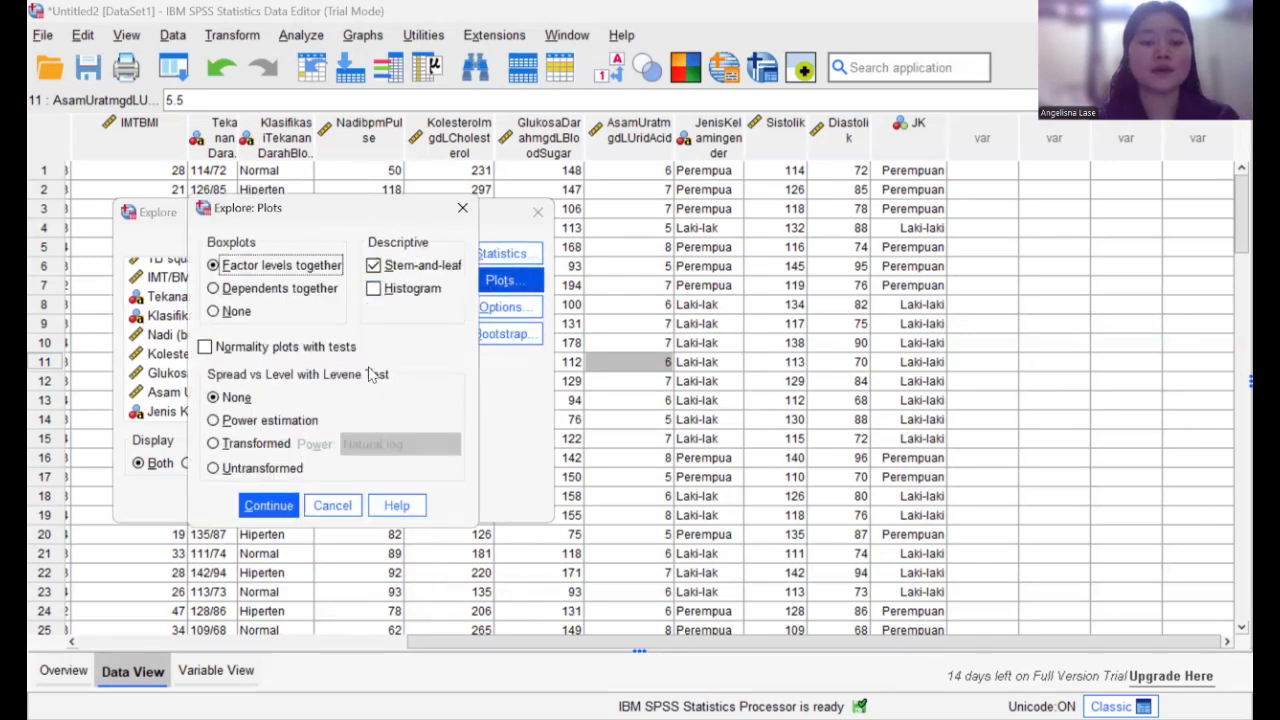
{"action": "left_click", "coordinate": [204, 350]}
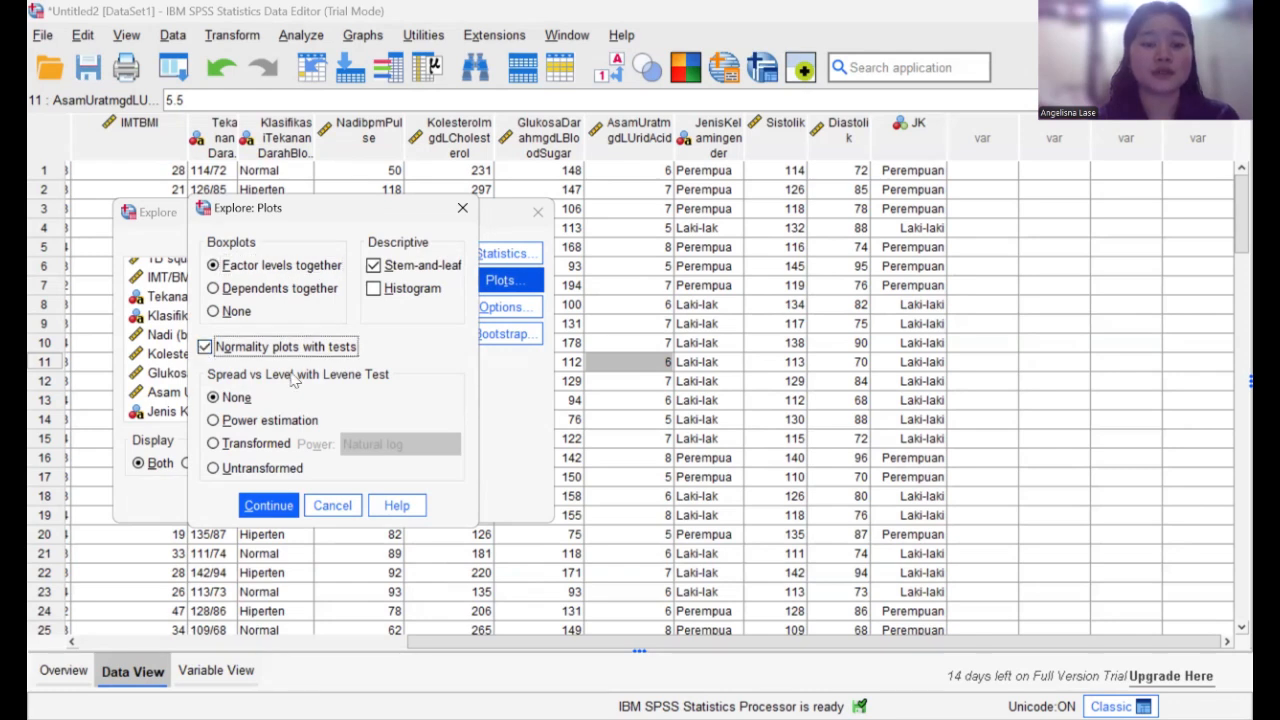
{"action": "left_click", "coordinate": [265, 510]}
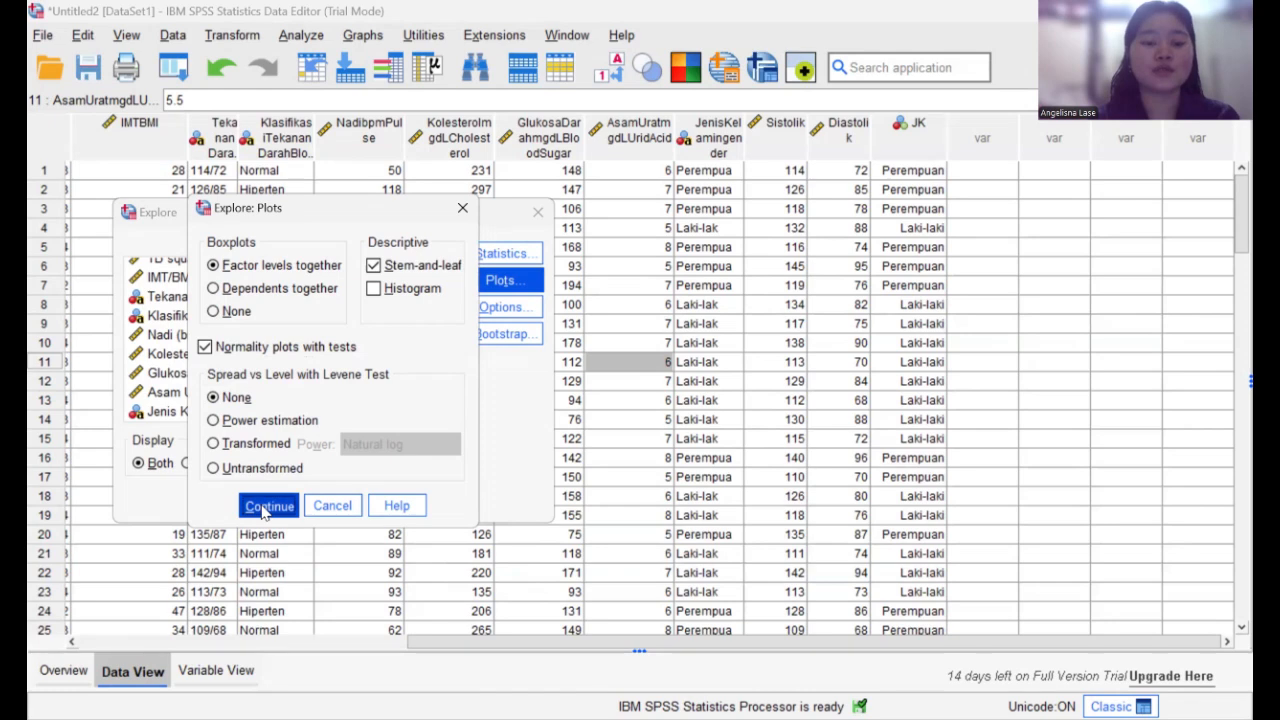
{"action": "left_click", "coordinate": [228, 502]}
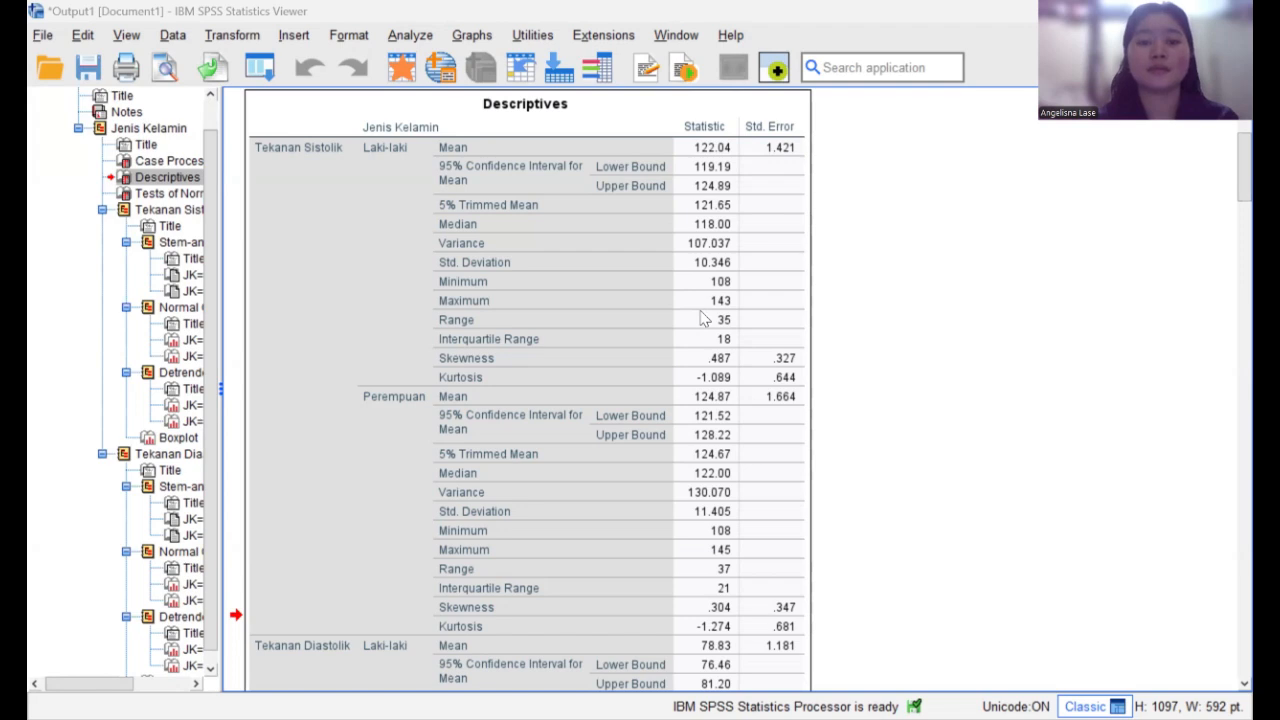
Step: Review the Case Processing Summary, Descriptives and Tests of Normality tables, checking the Kolmogorov-Smirnov significance values by gender
{"action": "scroll", "coordinate": [703, 318], "scroll_direction": "up", "scroll_amount": 5}
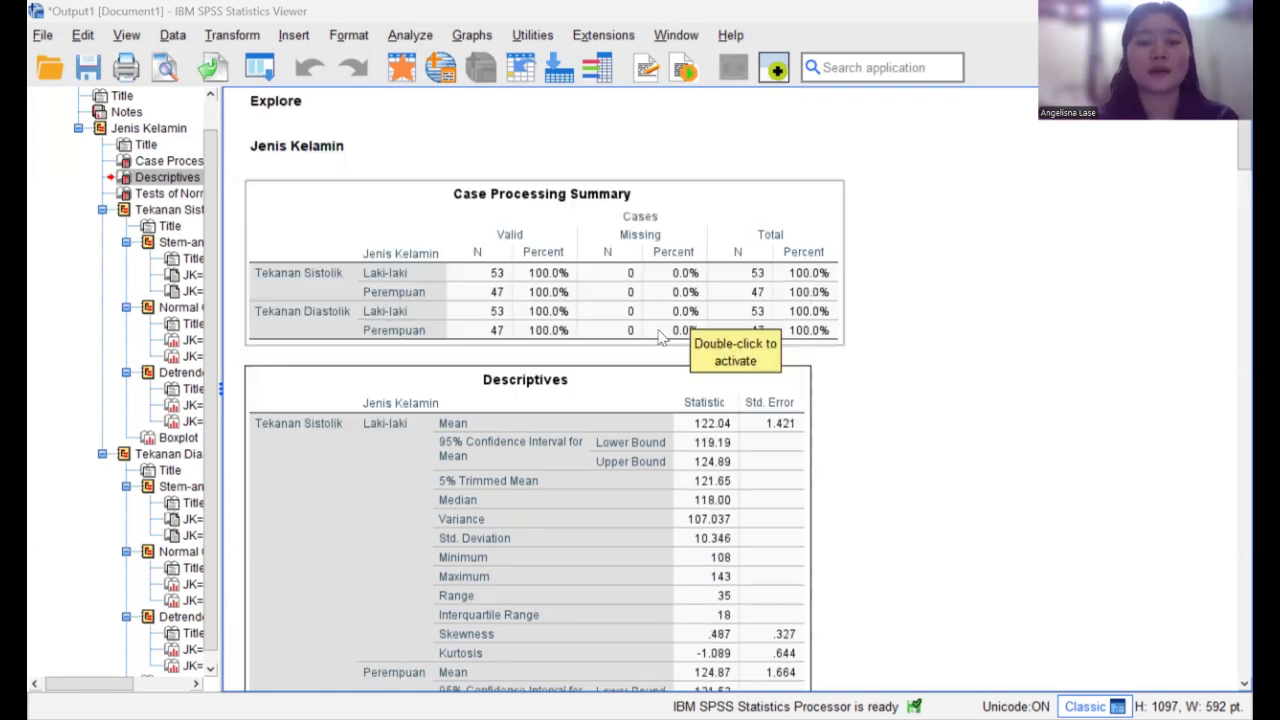
{"action": "left_click", "coordinate": [690, 272]}
{"action": "scroll", "coordinate": [814, 392], "scroll_direction": "down", "scroll_amount": 10}
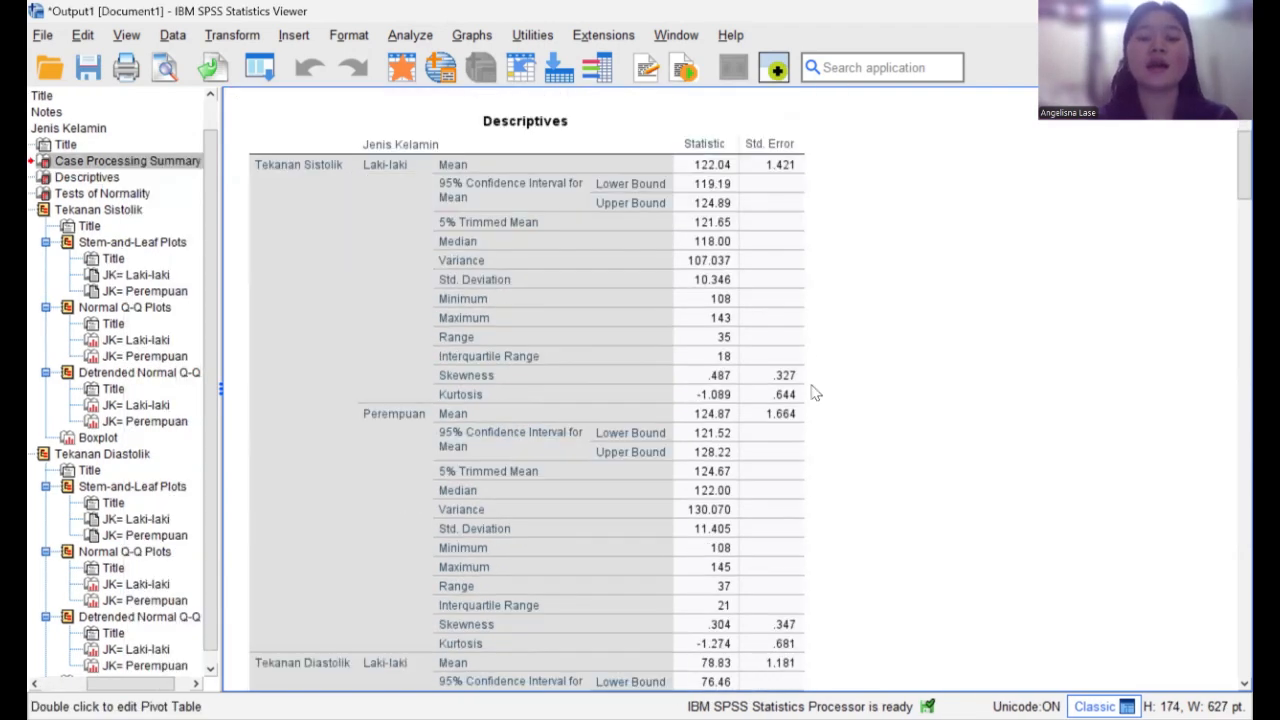
{"action": "scroll", "coordinate": [814, 393], "scroll_direction": "down", "scroll_amount": 10}
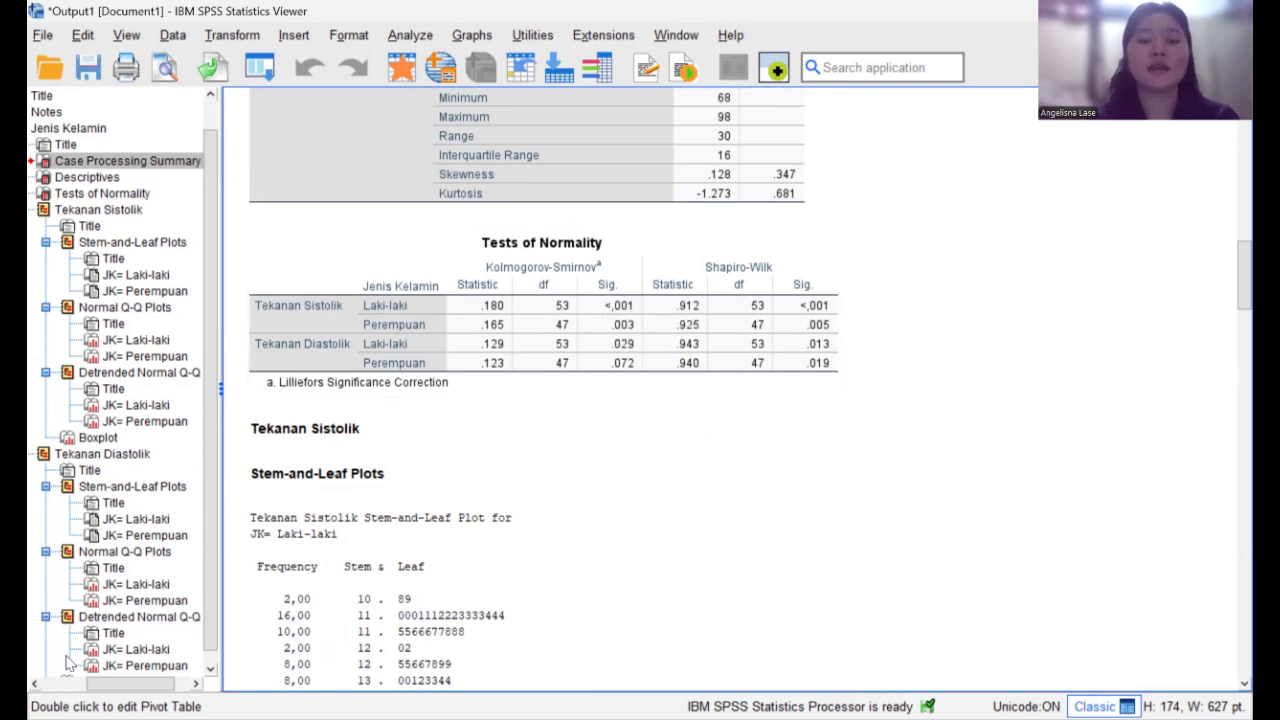
{"action": "mouse_move", "coordinate": [605, 298]}
{"action": "left_mouse_down"}
{"action": "mouse_move", "coordinate": [652, 310]}
{"action": "mouse_move", "coordinate": [605, 294]}
{"action": "left_mouse_up"}
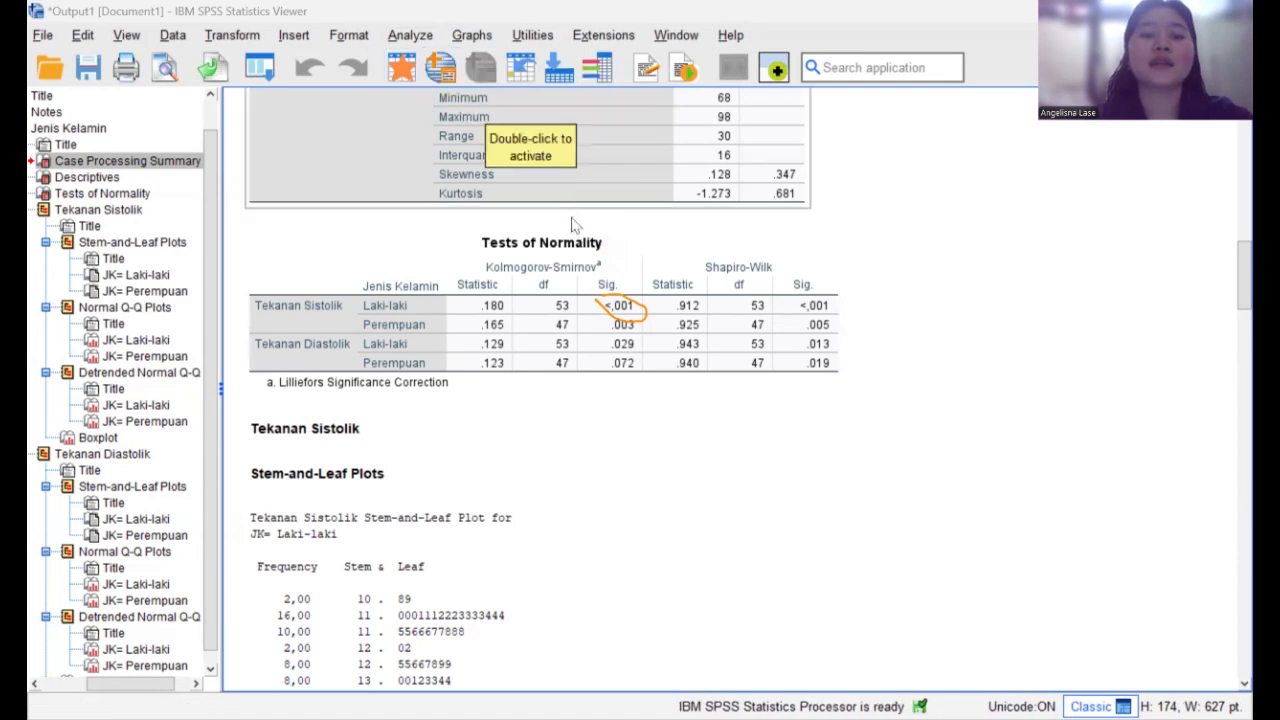
Step: Set up a legacy nonparametric test for two independent samples with Tekanan Sistolik and Tekanan Diastolik as the test variables
{"action": "left_click", "coordinate": [420, 38]}
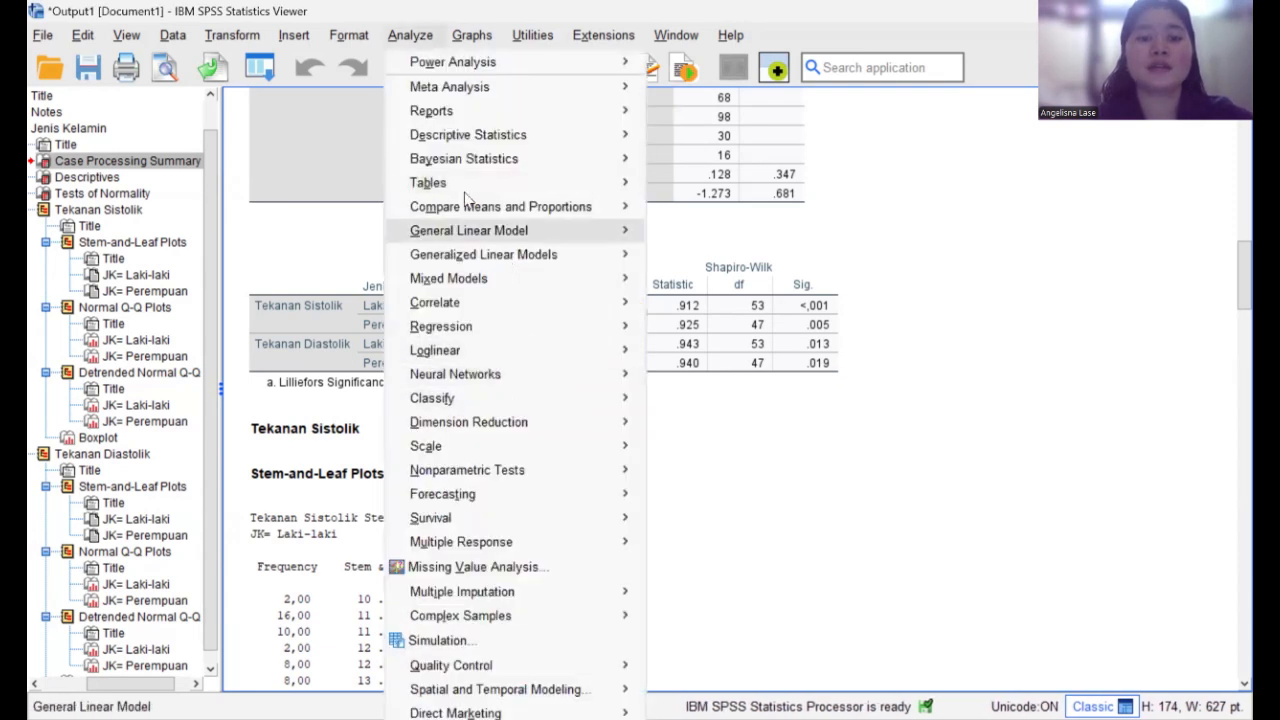
{"action": "mouse_move", "coordinate": [424, 50]}
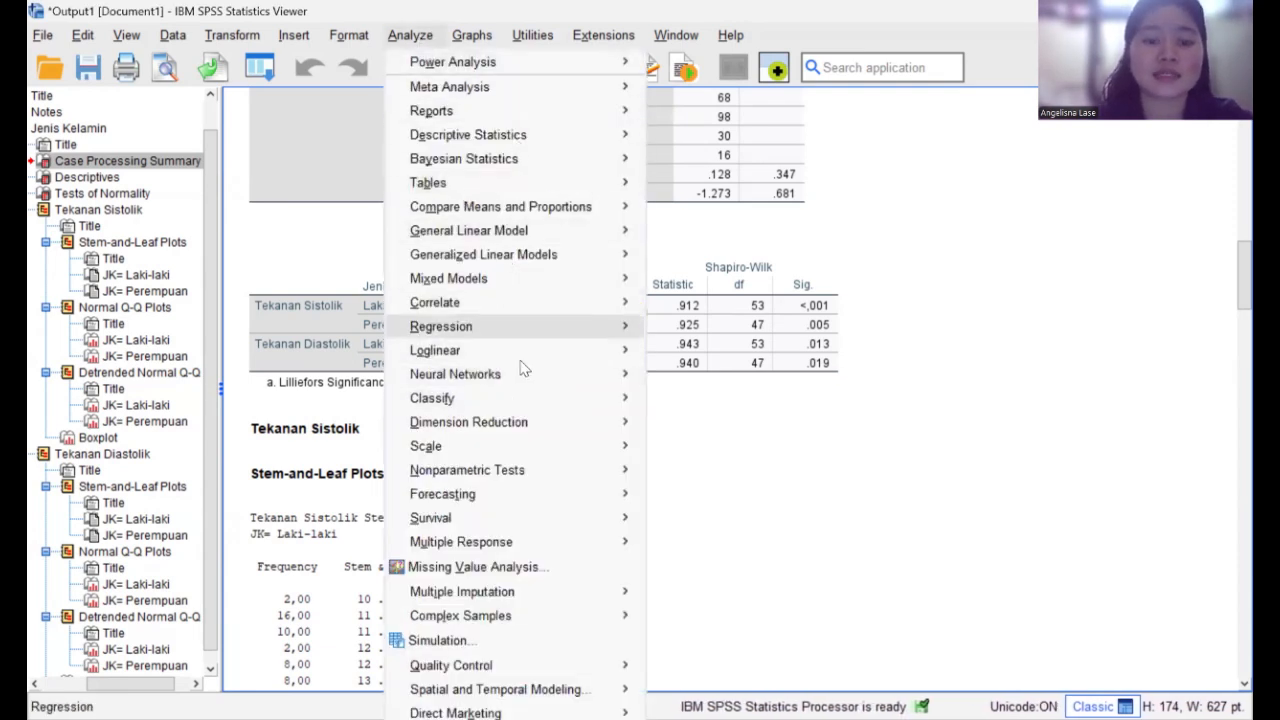
{"action": "mouse_move", "coordinate": [455, 476]}
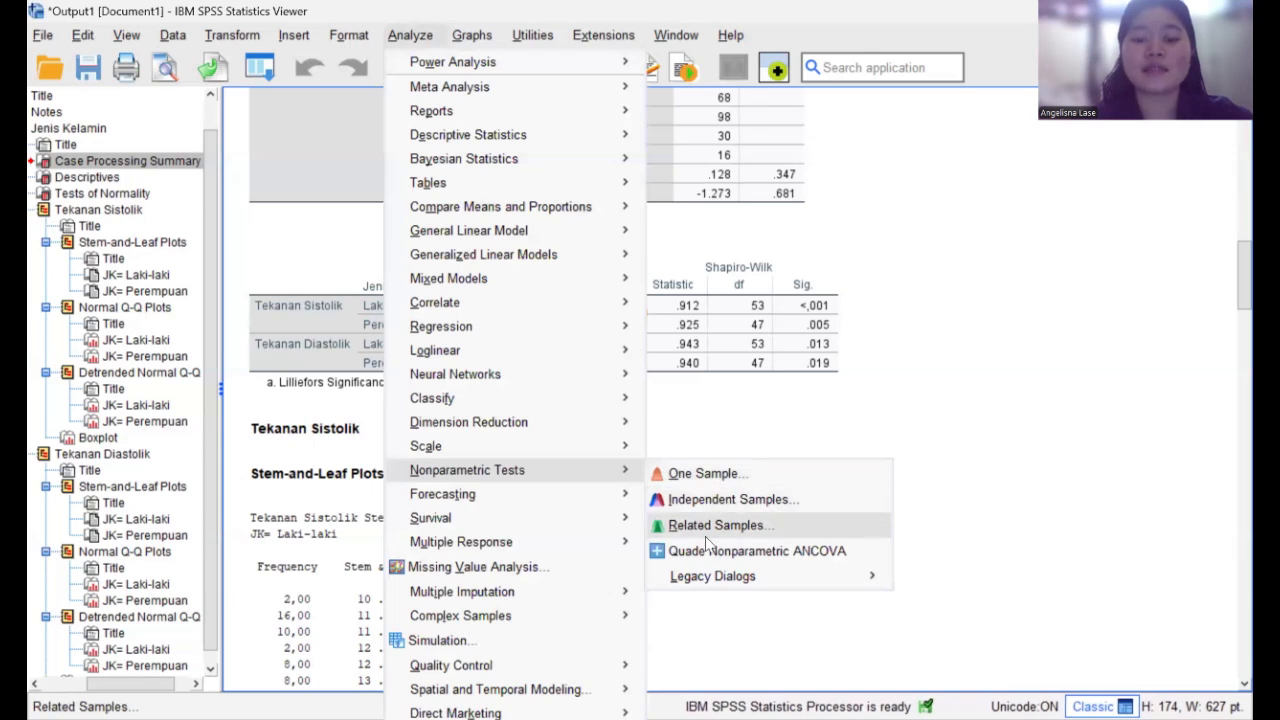
{"action": "mouse_move", "coordinate": [710, 576]}
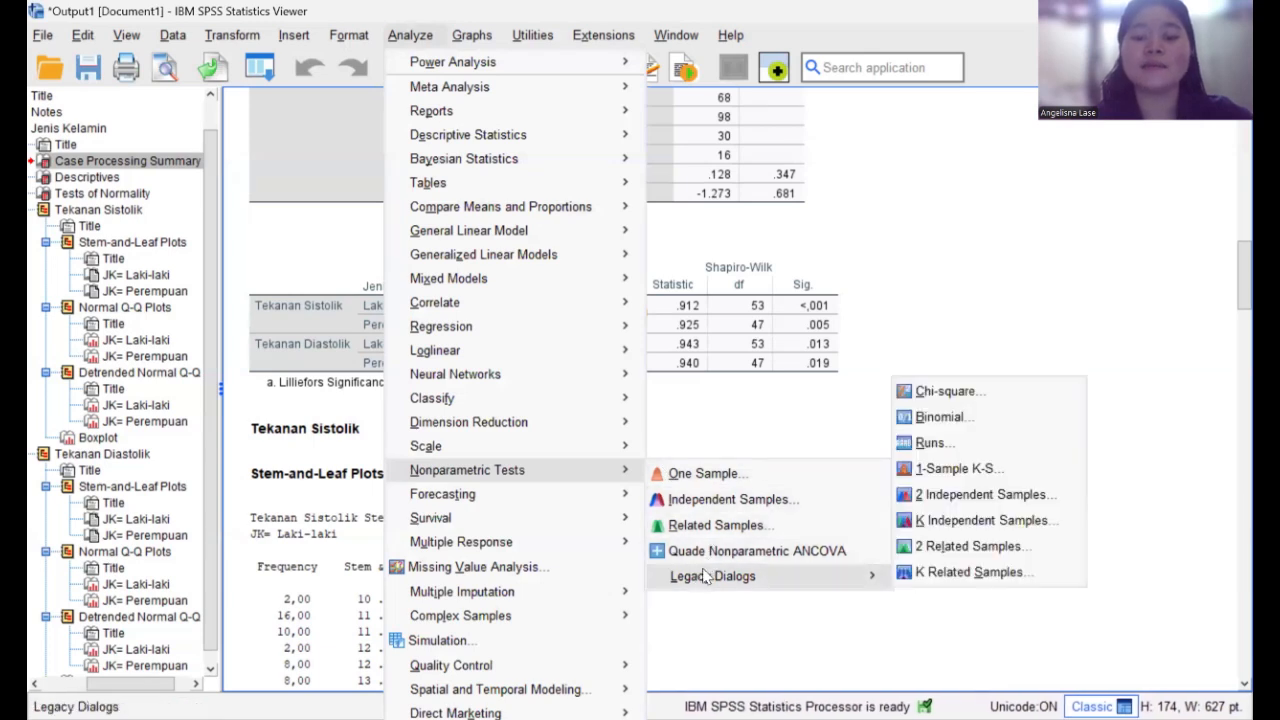
{"action": "left_click", "coordinate": [945, 497]}
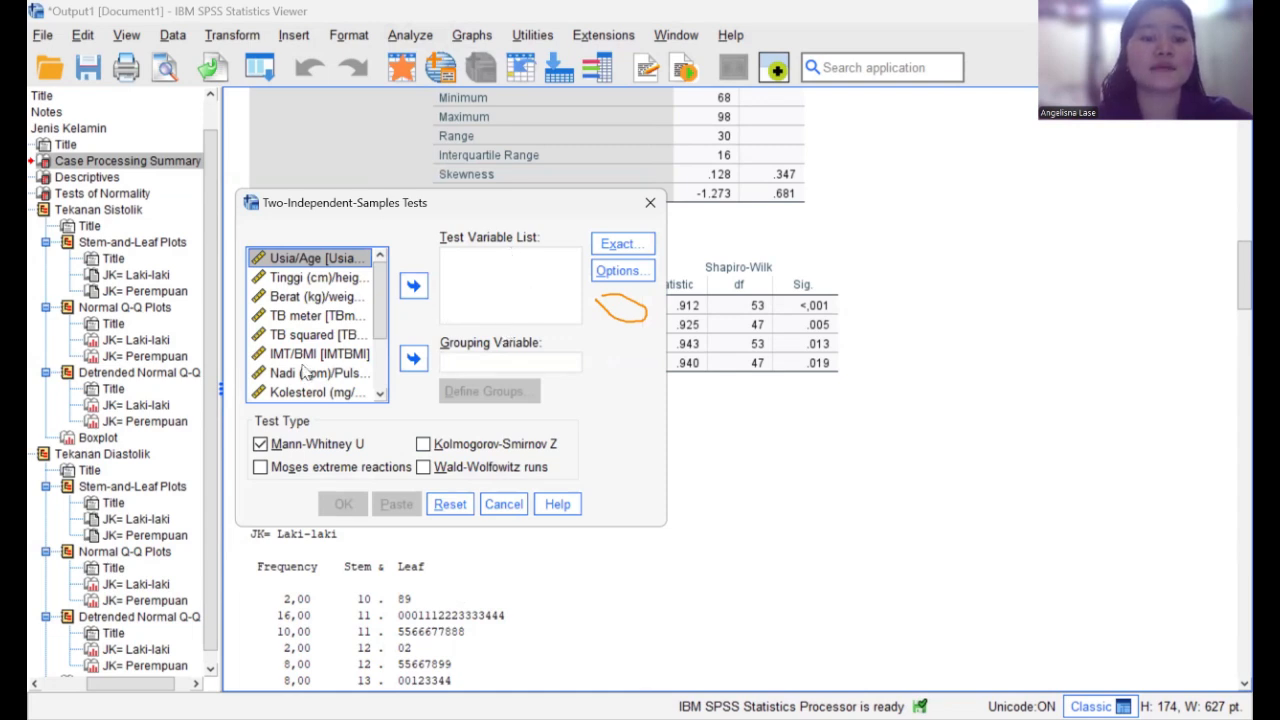
{"action": "scroll", "coordinate": [305, 370], "scroll_direction": "down", "scroll_amount": 2}
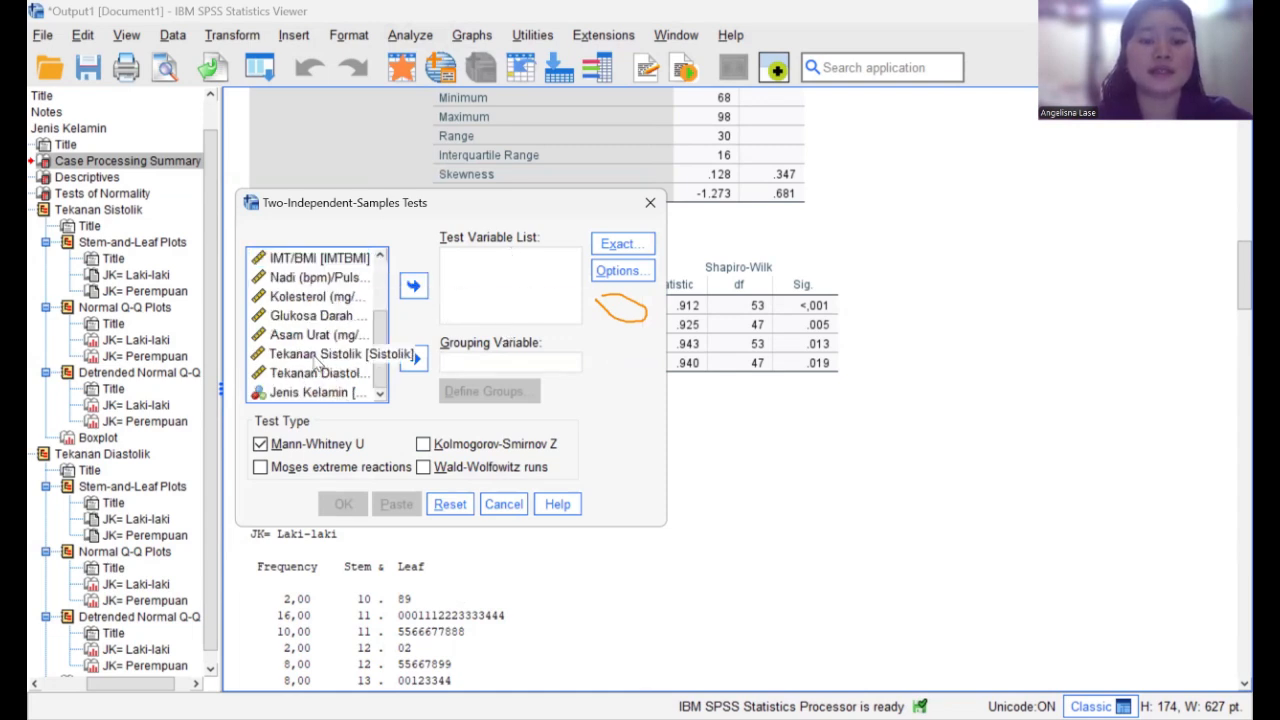
{"action": "left_click", "coordinate": [318, 356]}
{"action": "left_click", "coordinate": [414, 287]}
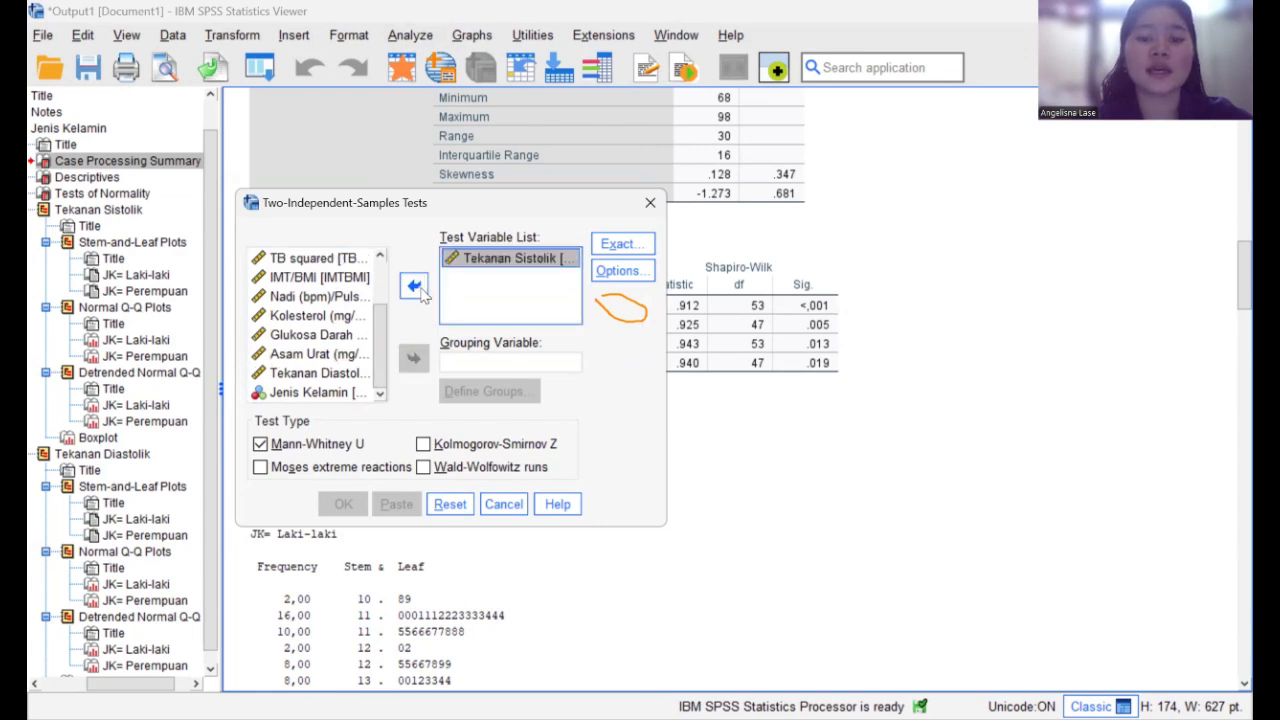
{"action": "left_click", "coordinate": [320, 374]}
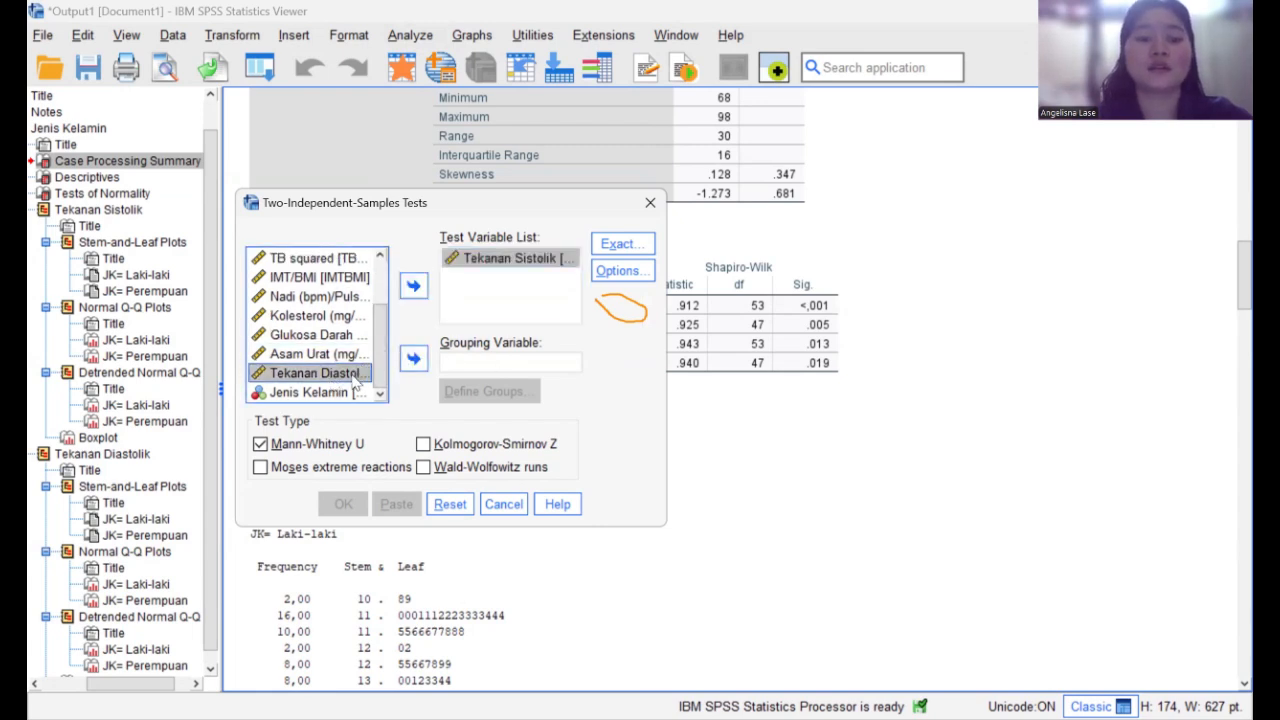
{"action": "double_click", "coordinate": [353, 375]}
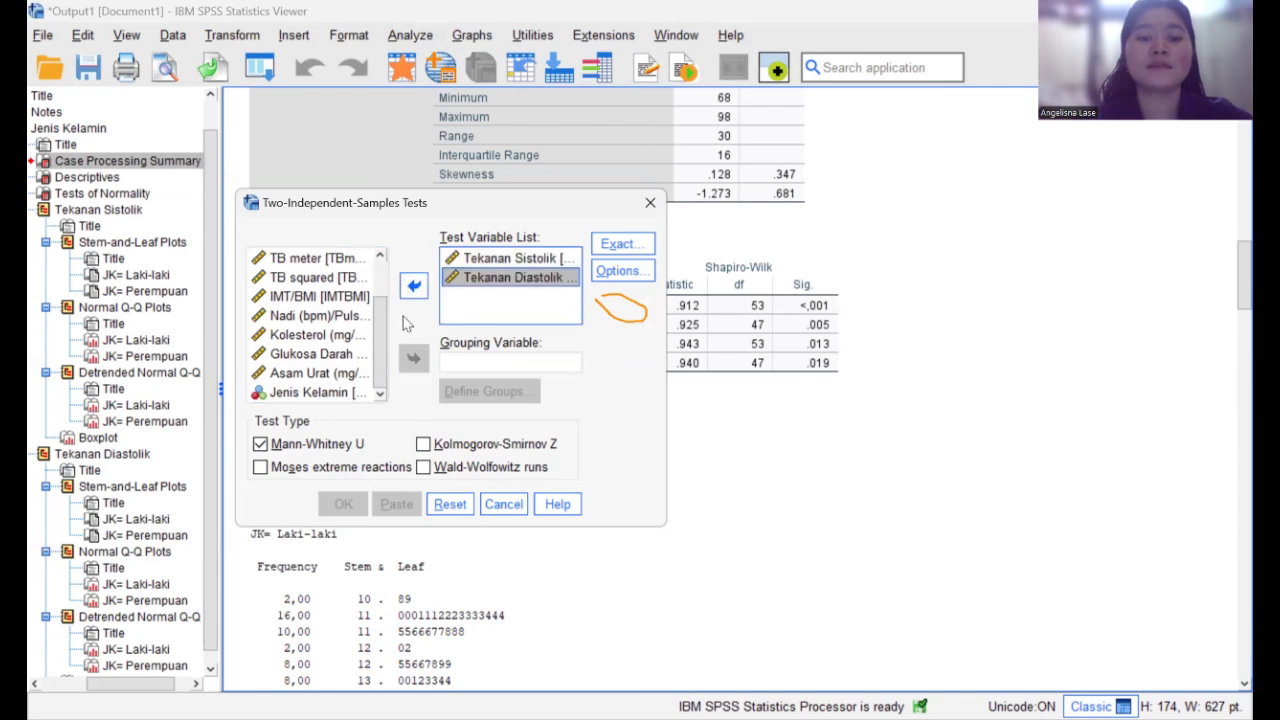
Step: Use Jenis Kelamin (JK) as the grouping variable and define its groups as 1 and 2
{"action": "left_click", "coordinate": [341, 397]}
{"action": "left_click_drag", "start_coordinate": [341, 397], "coordinate": [510, 368]}
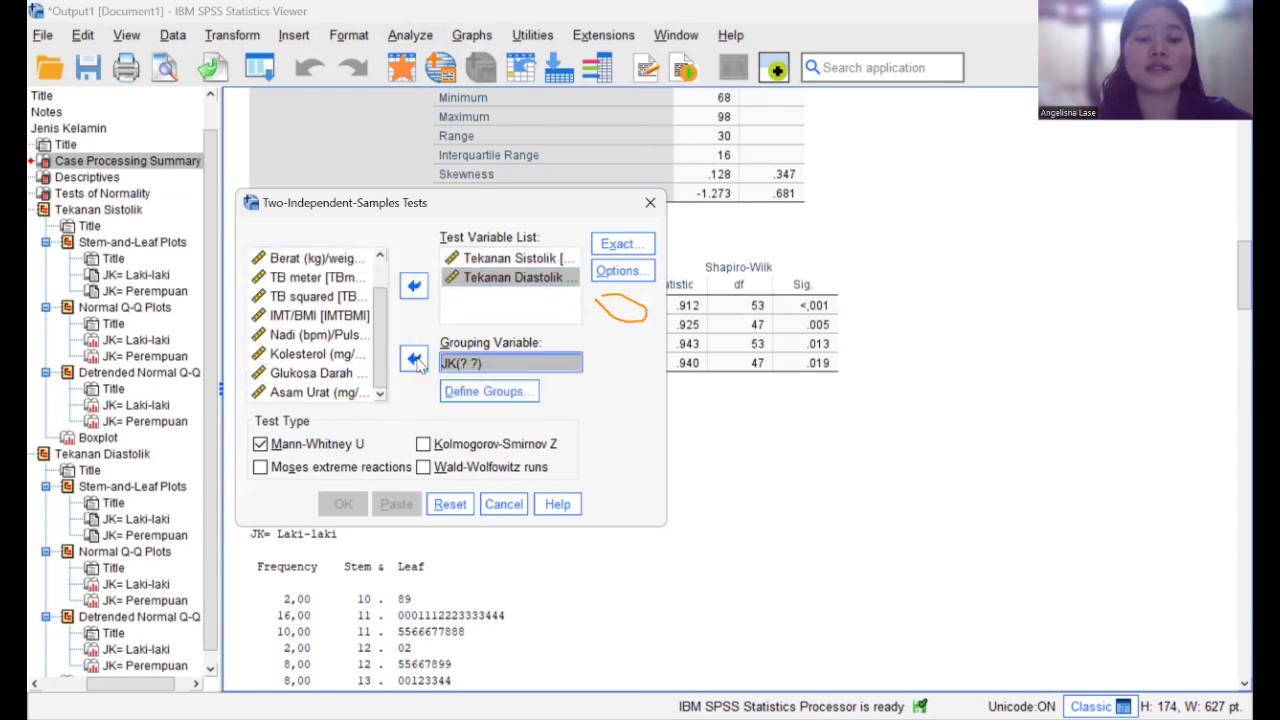
{"action": "left_click", "coordinate": [477, 395]}
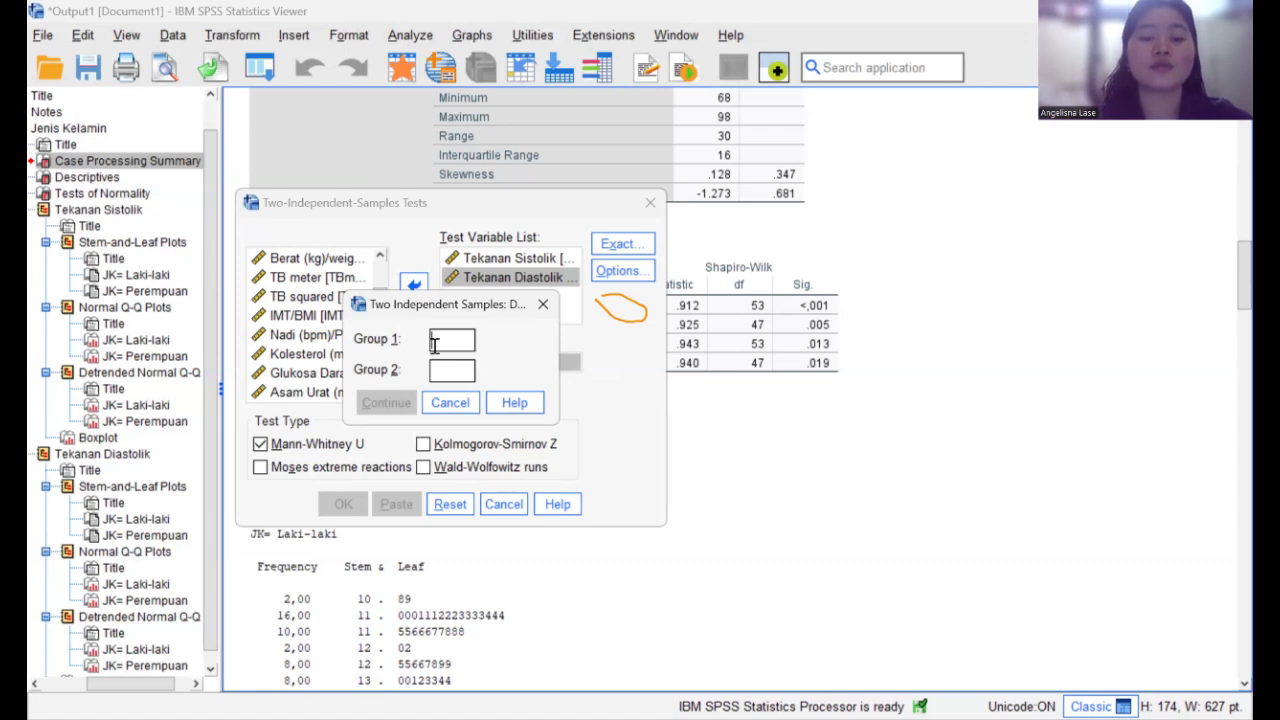
{"action": "type", "text": "1"}
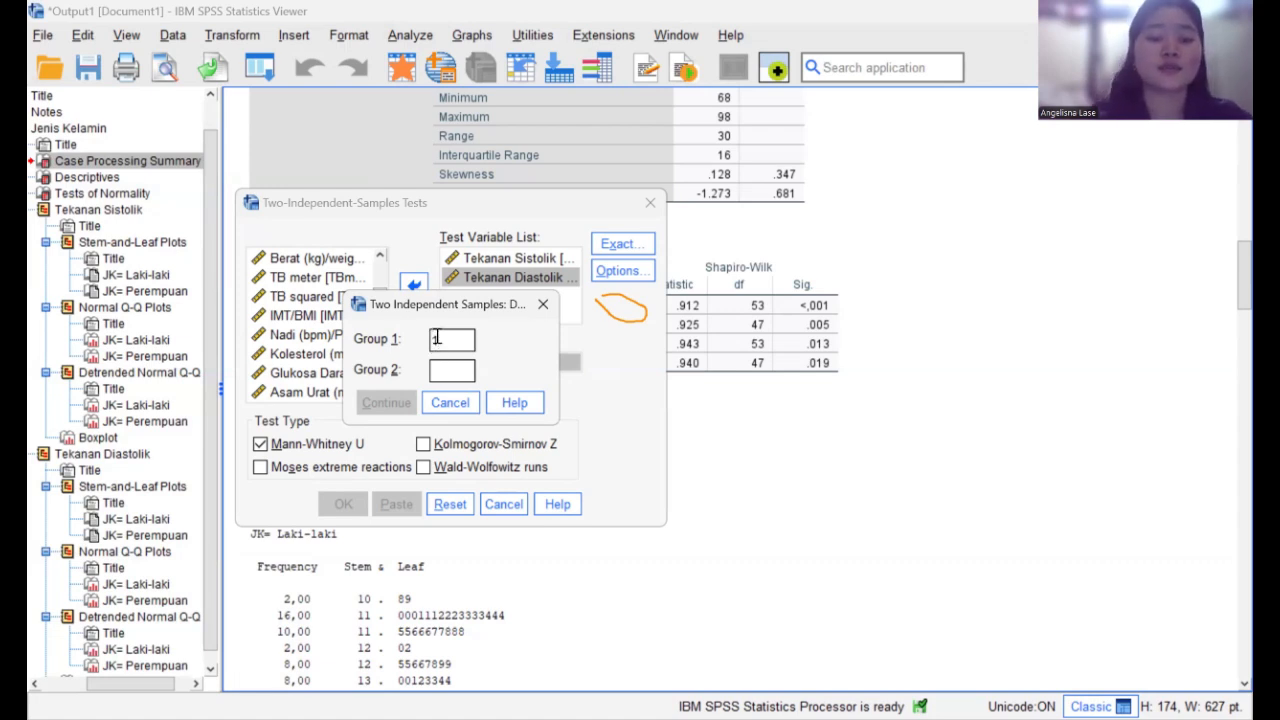
{"action": "left_click", "coordinate": [438, 371]}
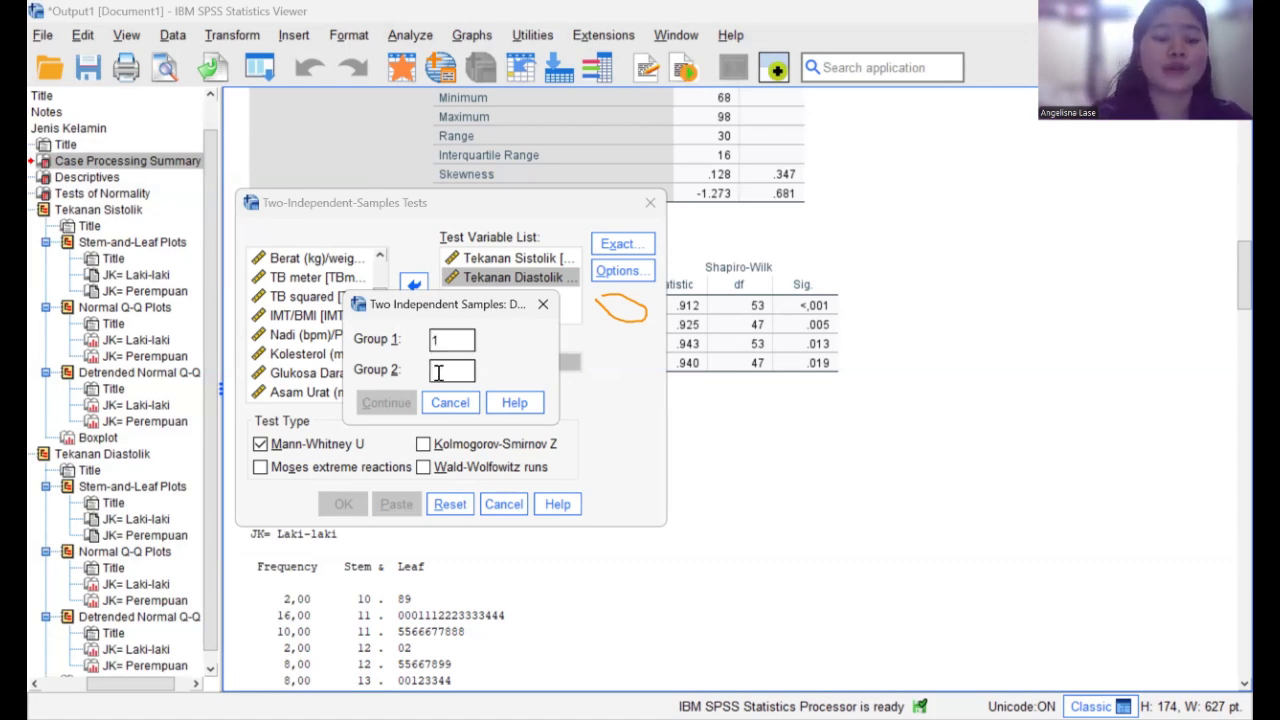
{"action": "type", "text": "2"}
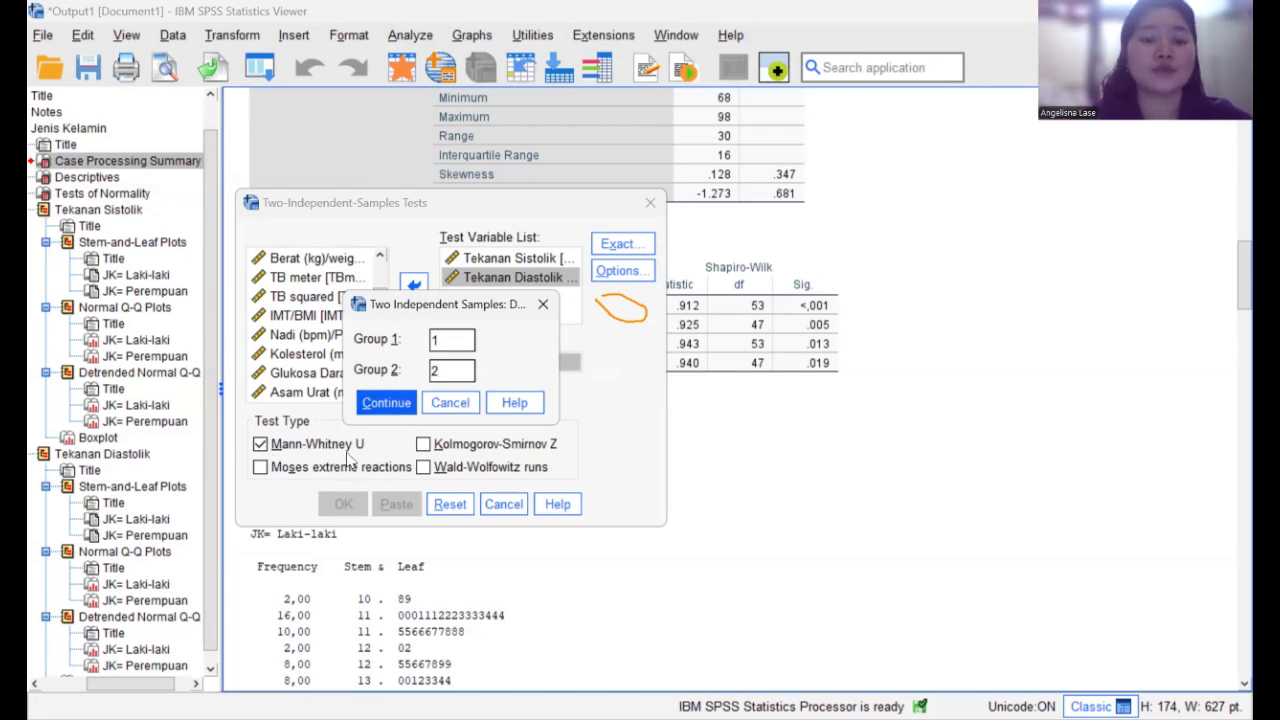
{"action": "left_click", "coordinate": [380, 403]}
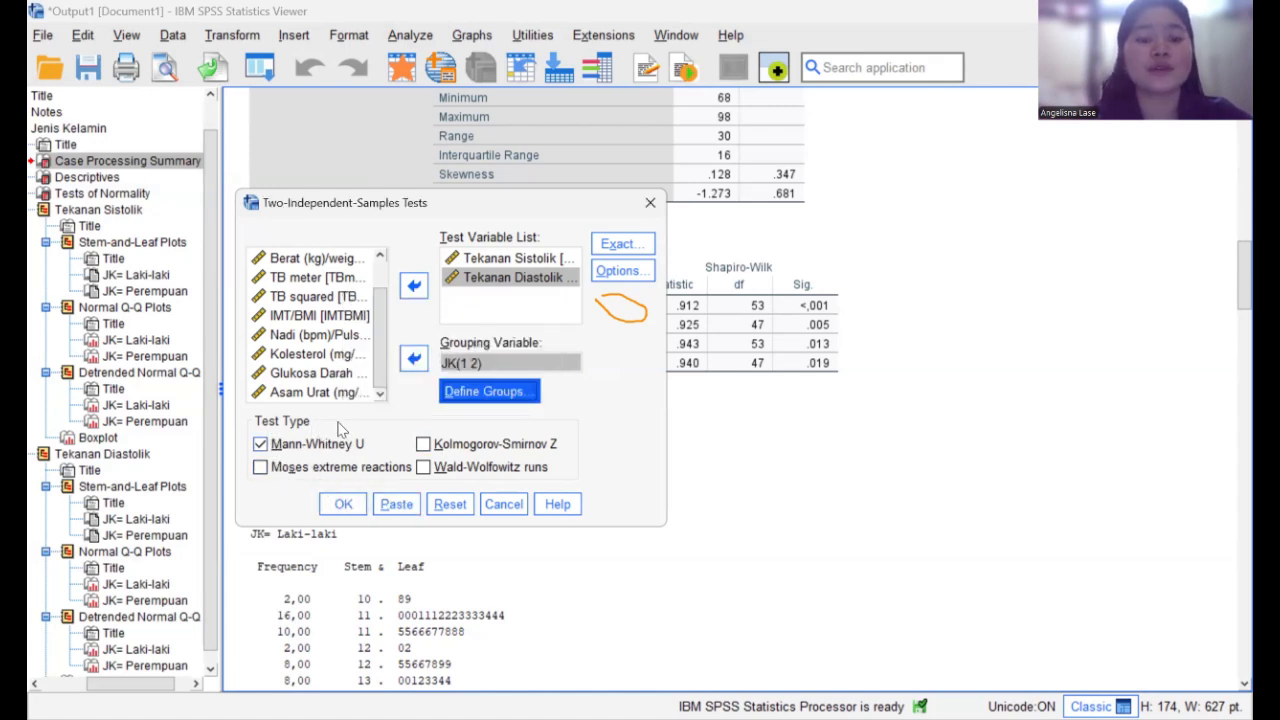
Step: Run the Mann-Whitney U test and examine the two-tailed asymptotic significance for both pressure variables
{"action": "left_click", "coordinate": [345, 506]}
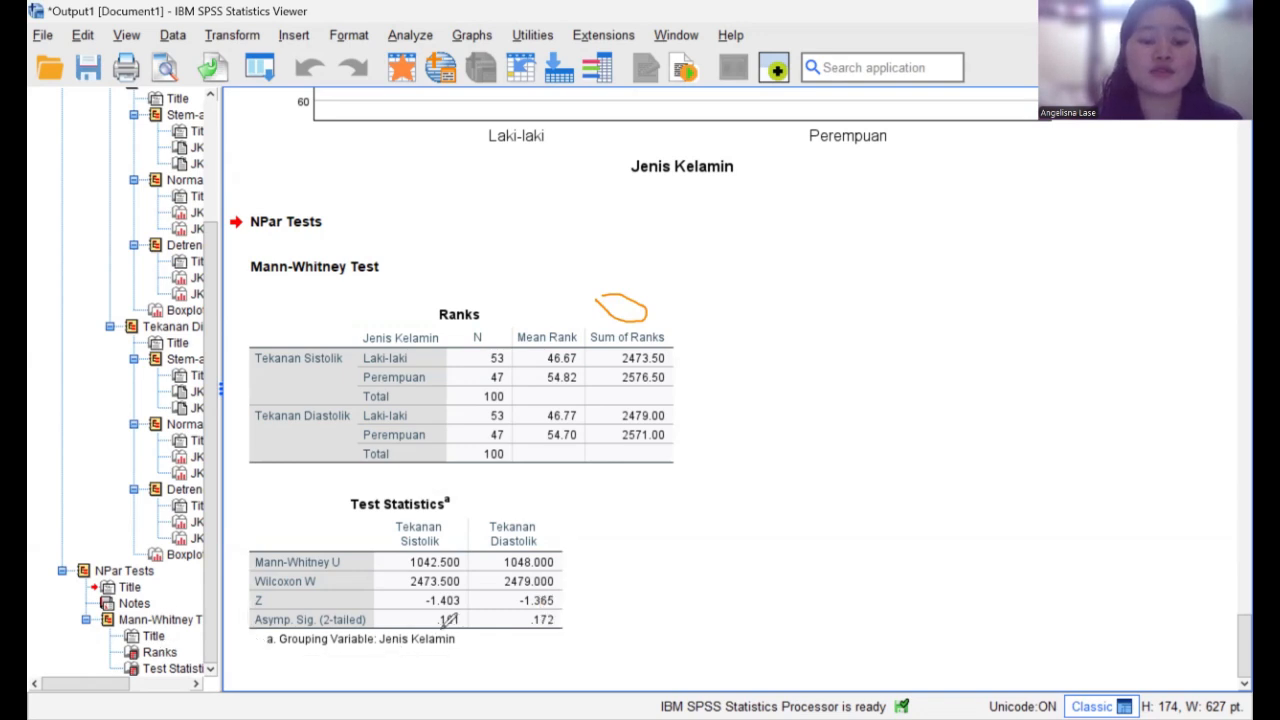
{"action": "left_click_drag", "start_coordinate": [432, 630], "coordinate": [572, 633]}
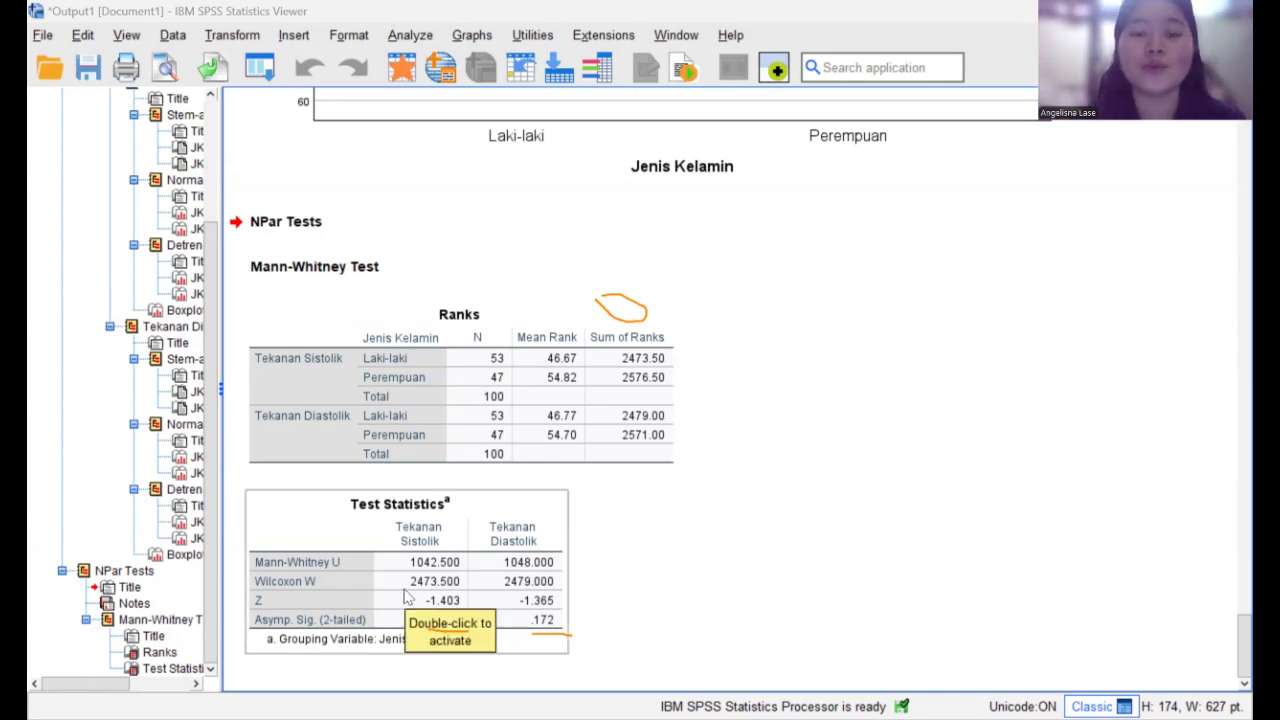
{"action": "left_click_drag", "start_coordinate": [437, 627], "coordinate": [468, 627]}
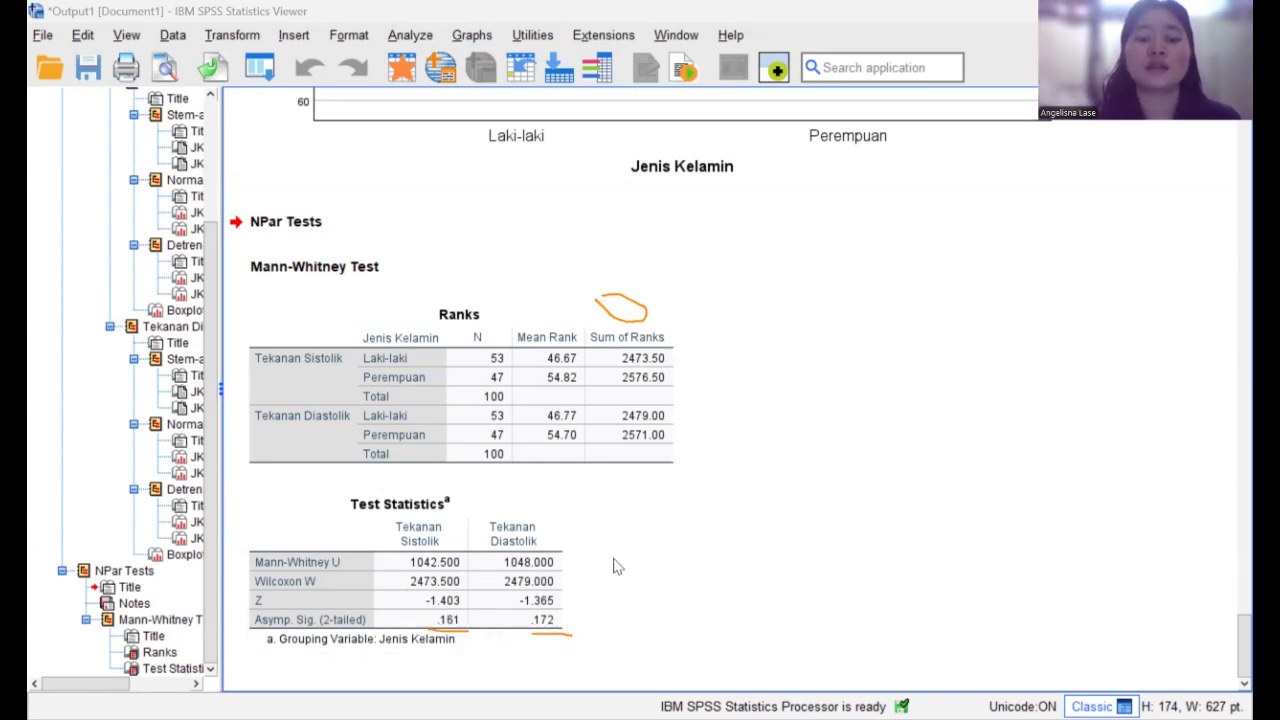